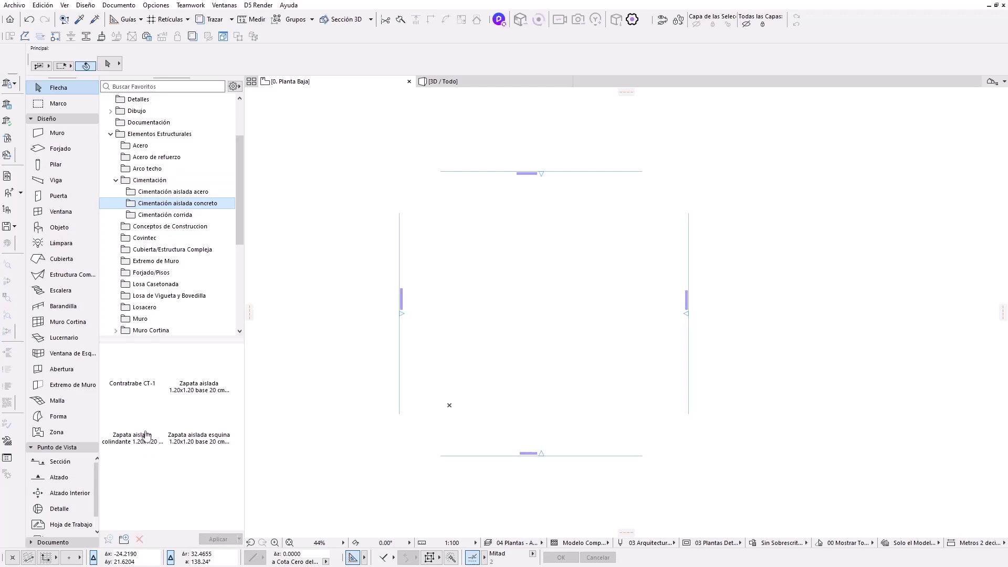
Step: Place the Zapata aislada 1.20x1.20 footing and column, then move it to story -1. Cimentación
double_click(203, 374)
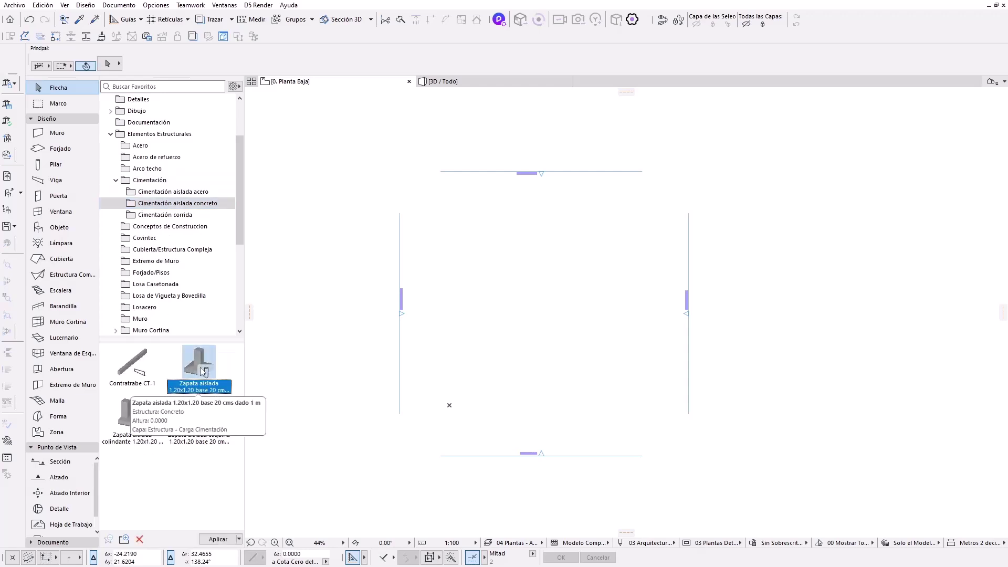
scroll(449, 405, up, 3)
scroll(398, 378, up, 1)
key(Escape)
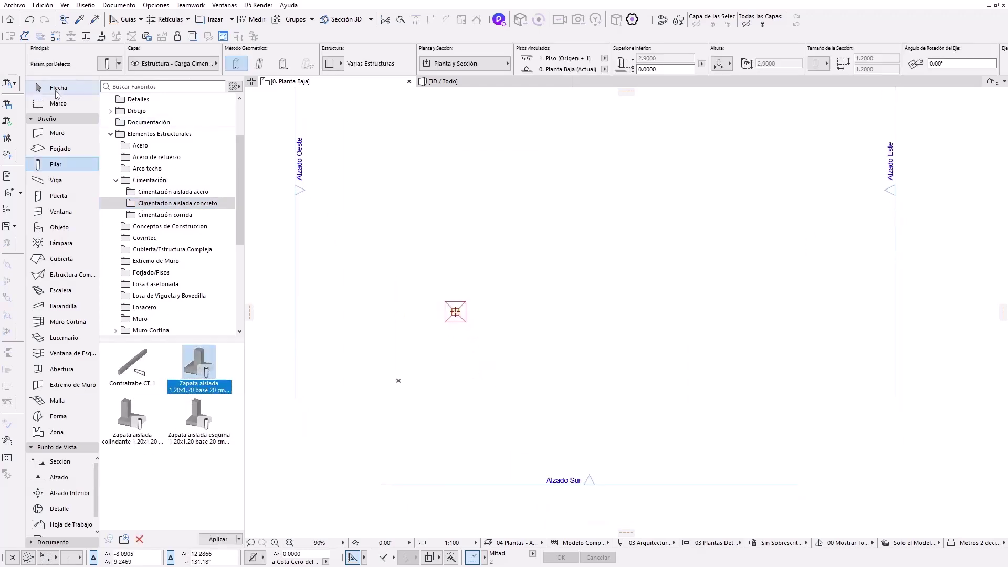
scroll(428, 323, up, 1)
key(ctrl+a)
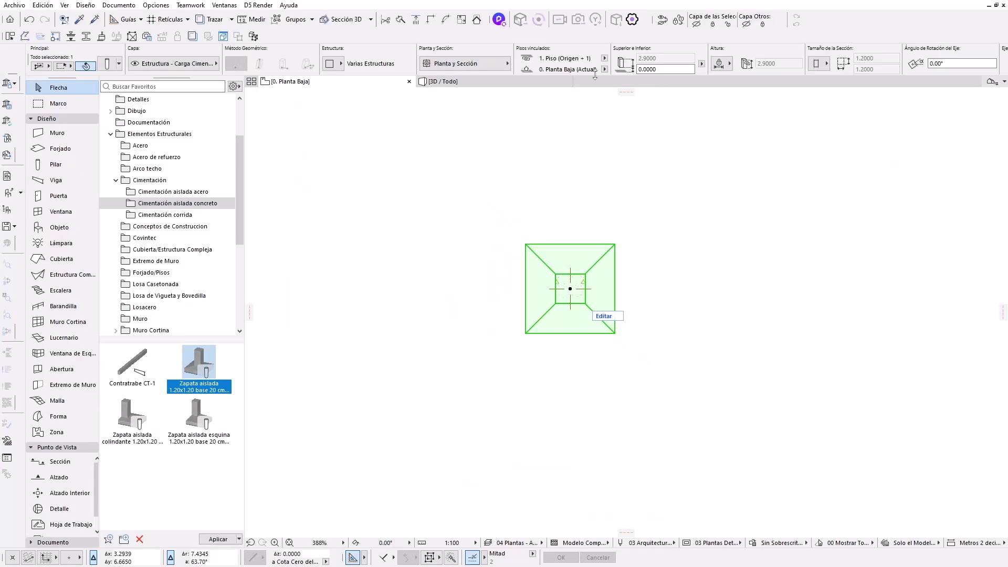
click(626, 90)
Step: Confirm the story move and display the -1. Cimentación floor plan
click(549, 222)
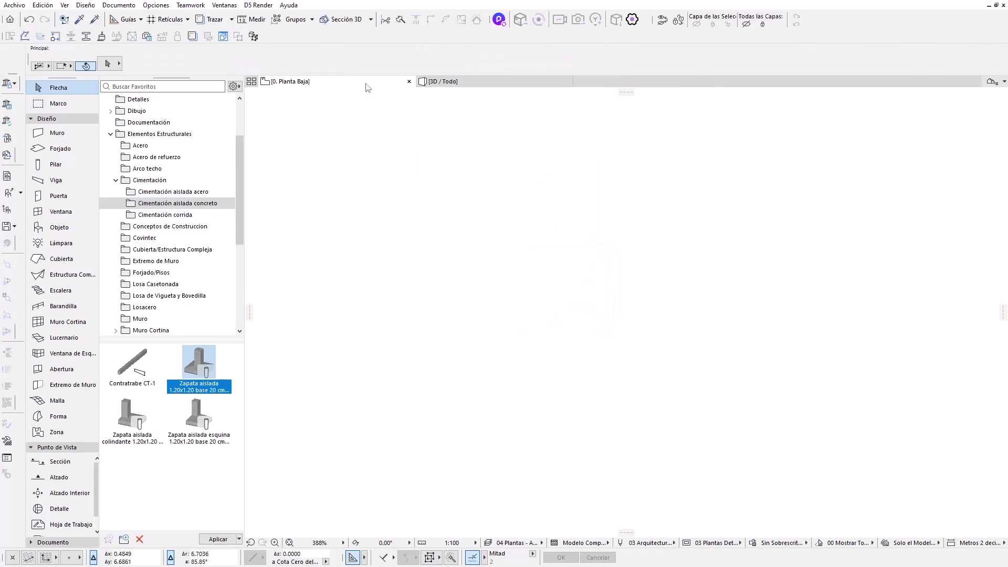
right_click(367, 86)
click(389, 202)
drag(631, 357, 461, 198)
key(Escape)
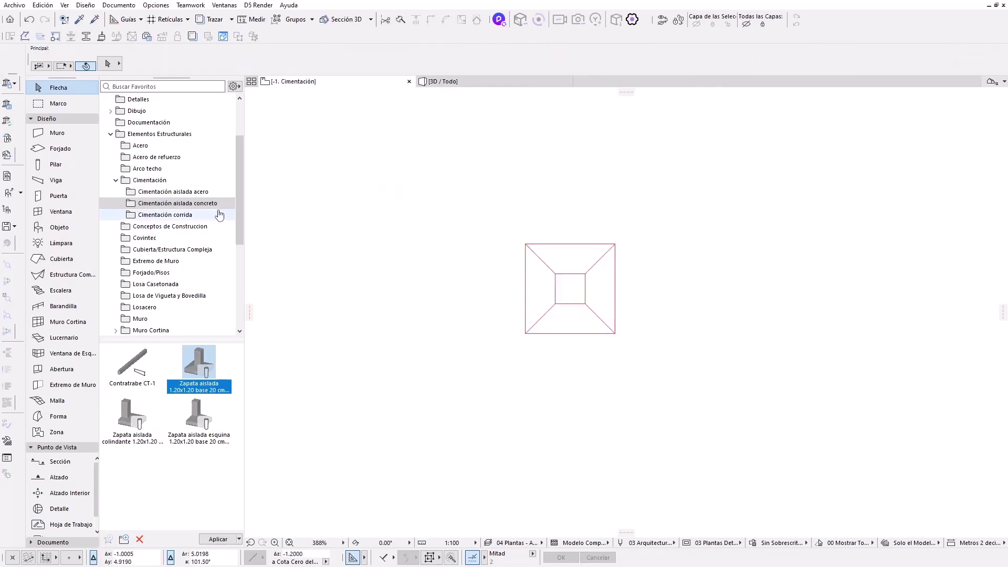
Step: Load the Parrilla 3/8" @ 20cm rebar mat favorite from Acero de refuerzo
click(116, 181)
click(157, 157)
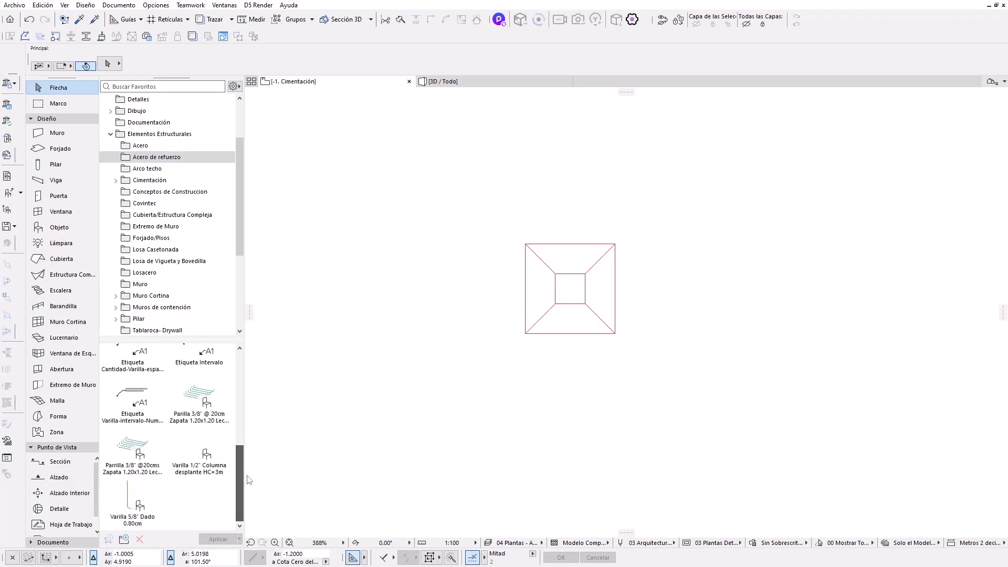
click(200, 402)
double_click(200, 402)
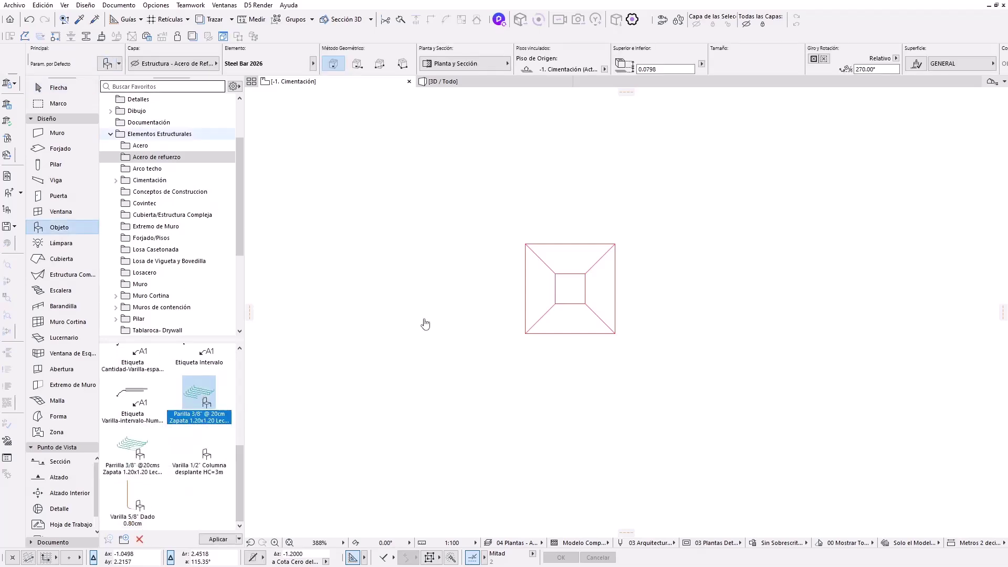
Step: Switch the layer combination and accept the rebar mat's Object Settings
click(529, 543)
click(608, 429)
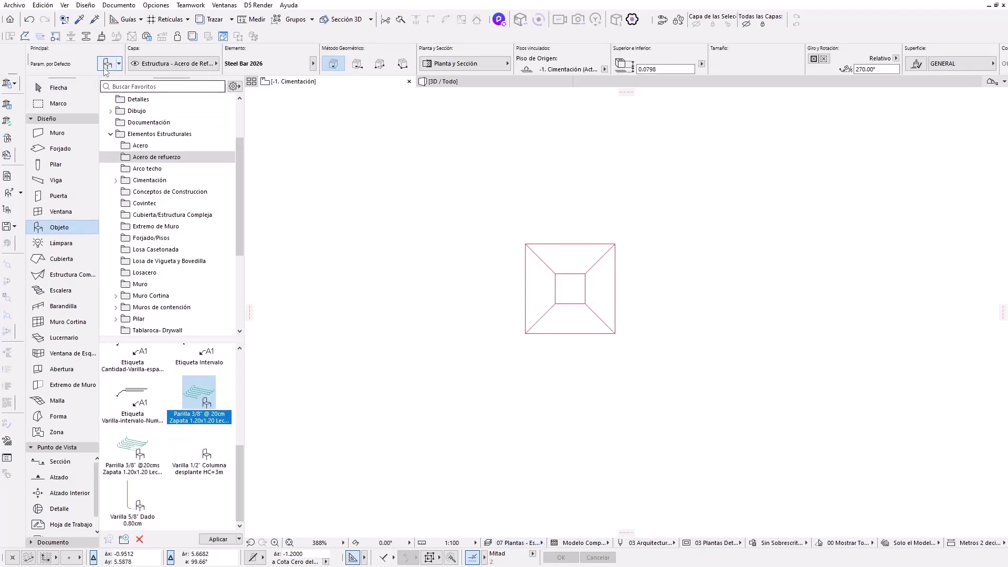
key(ctrl+t)
click(828, 185)
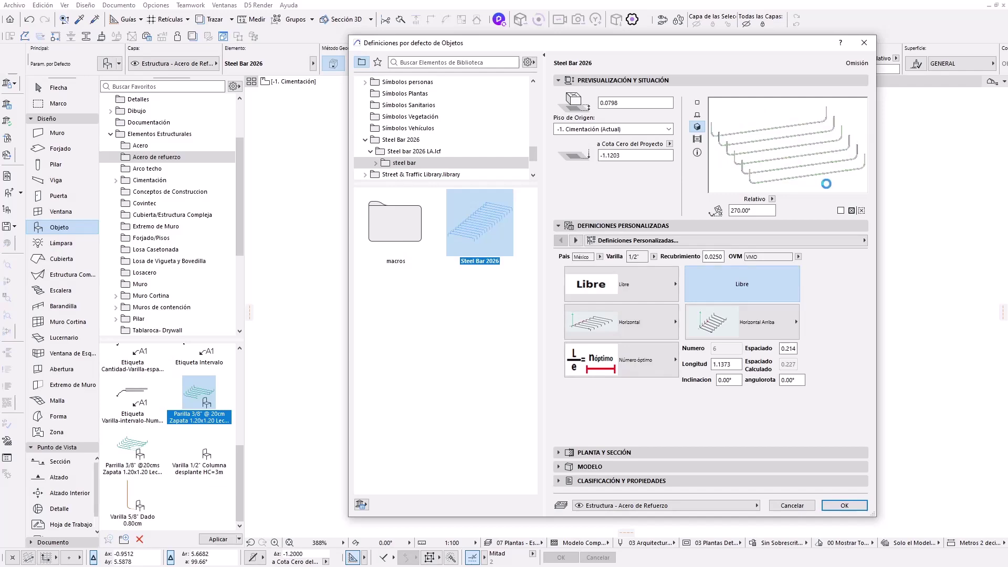
click(845, 506)
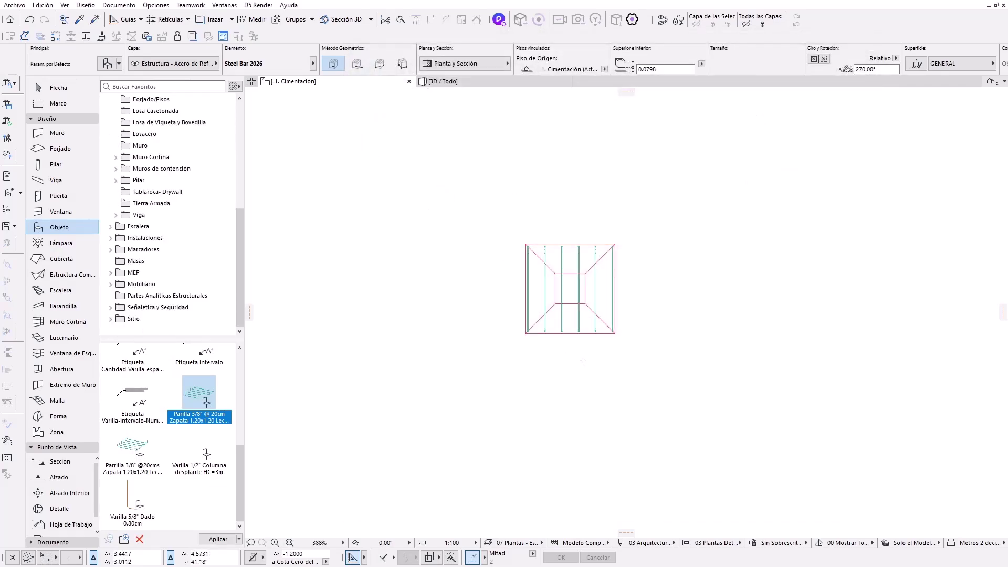
scroll(597, 331, up, 5)
click(132, 447)
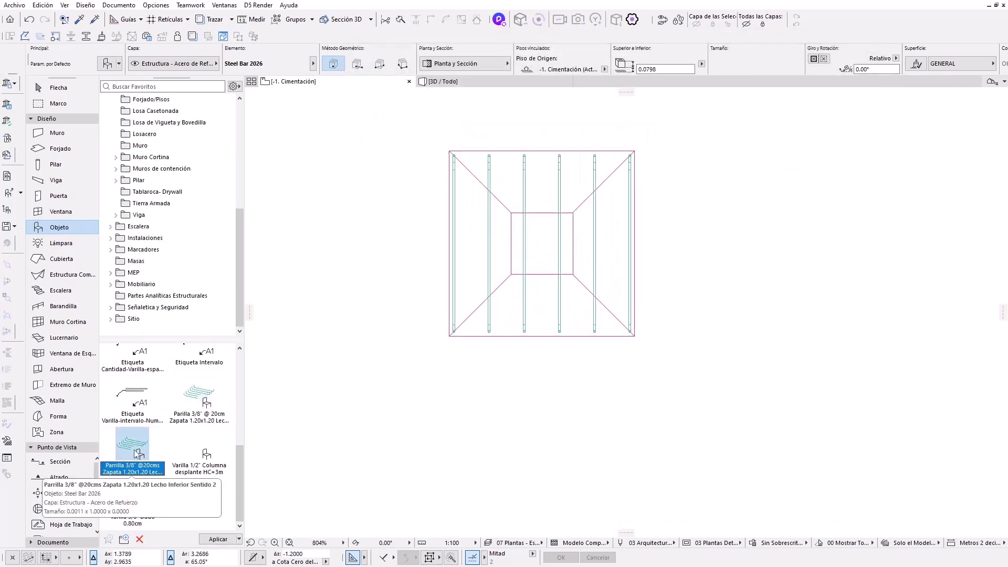
click(474, 380)
scroll(456, 404, up, 3)
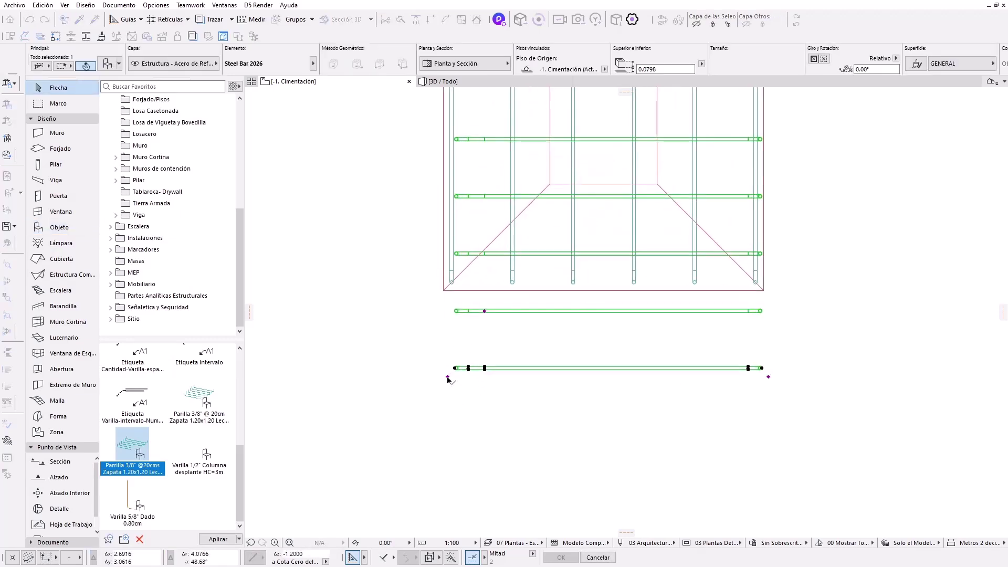
scroll(449, 379, up, 2)
scroll(455, 297, up, 2)
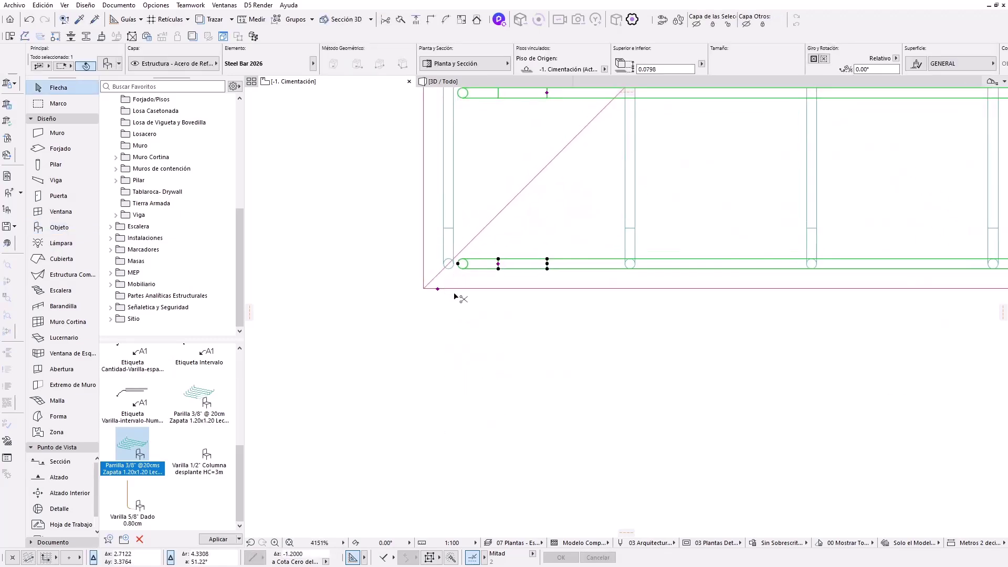
scroll(455, 297, down, 3)
mouse_move(671, 341)
middle_down()
mouse_move(658, 308)
mouse_move(577, 307)
middle_up()
Step: Check the footing reinforcement in 3D, then return to the Cimentación plan
scroll(788, 315, down, 3)
scroll(751, 389, down, 3)
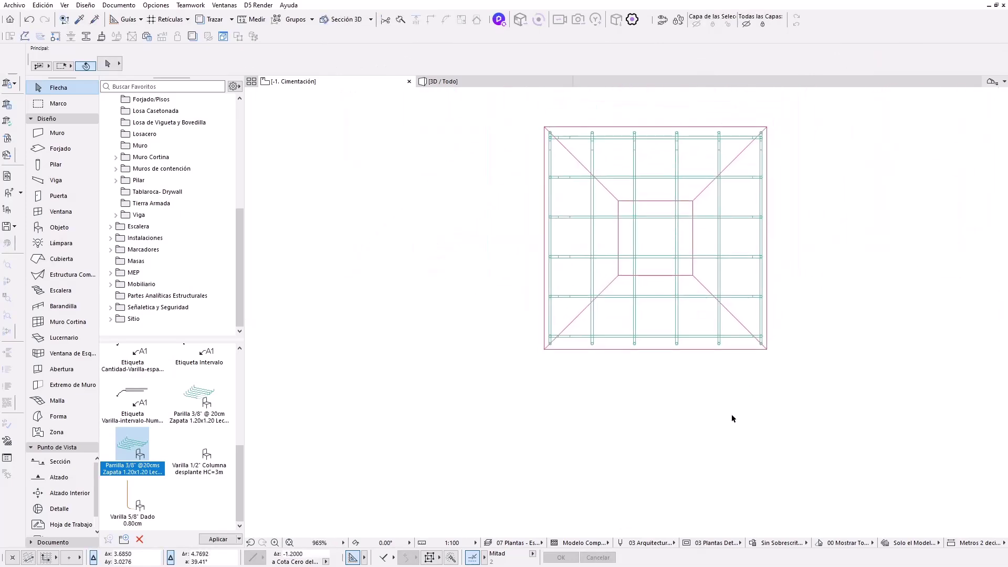
key(F3)
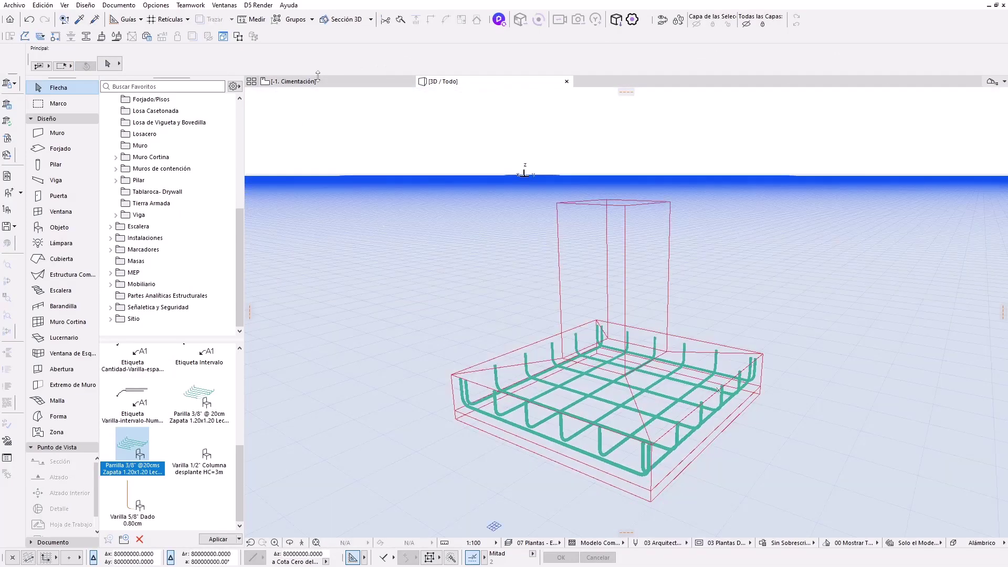
key(F2)
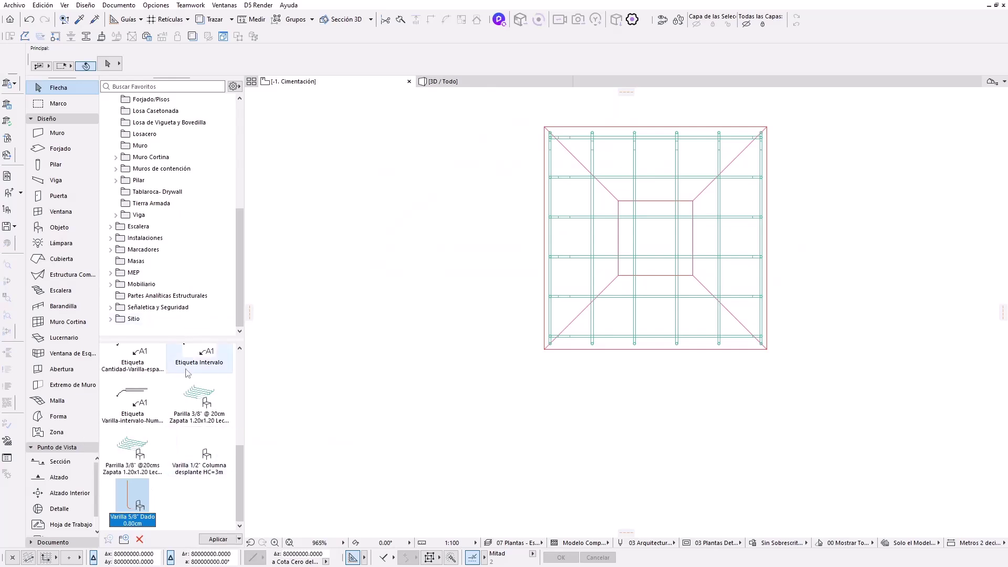
scroll(157, 446, up, 3)
double_click(158, 410)
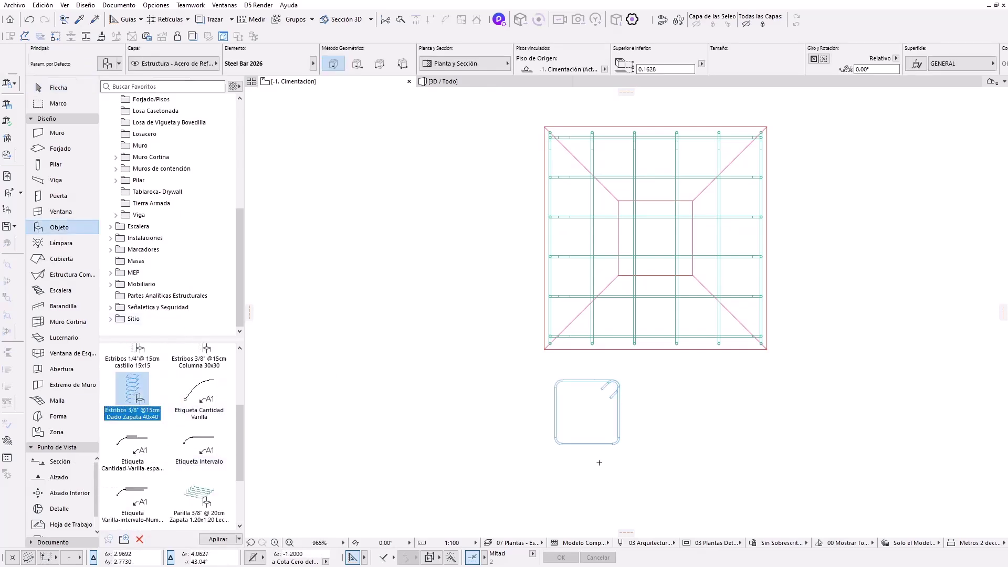
key(ctrl+a)
click(634, 280)
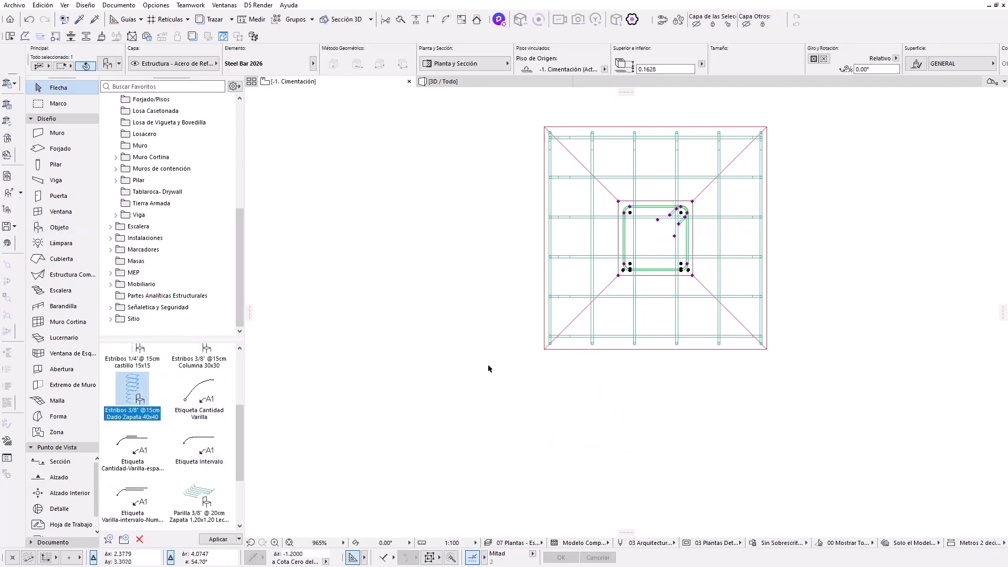
key(Escape)
scroll(168, 446, down, 2)
Step: Place a 5/8" column bar and move it inside the column section
double_click(132, 499)
click(638, 424)
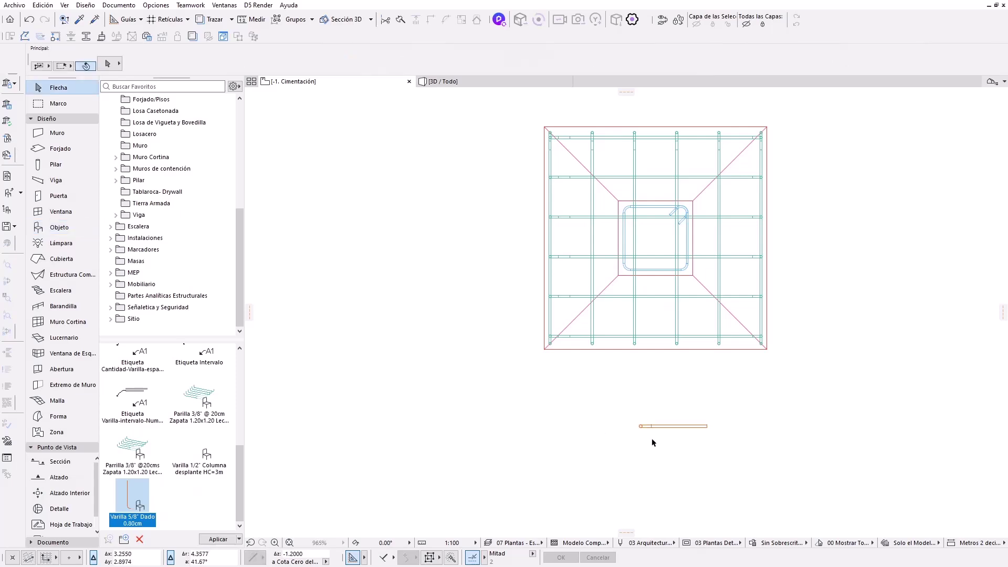
drag(639, 424, 646, 363)
scroll(641, 426, up, 3)
scroll(645, 362, up, 3)
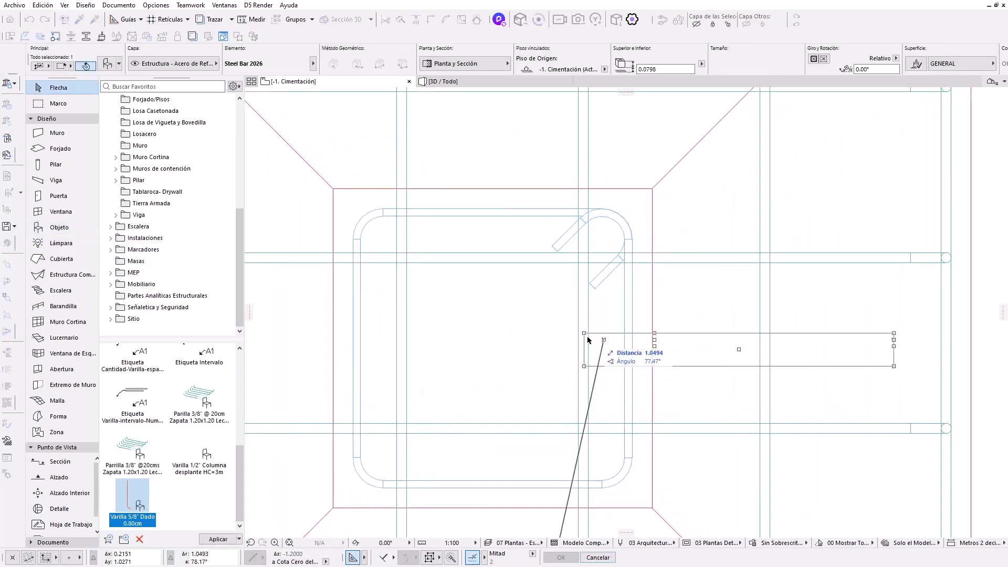
scroll(506, 356, down, 3)
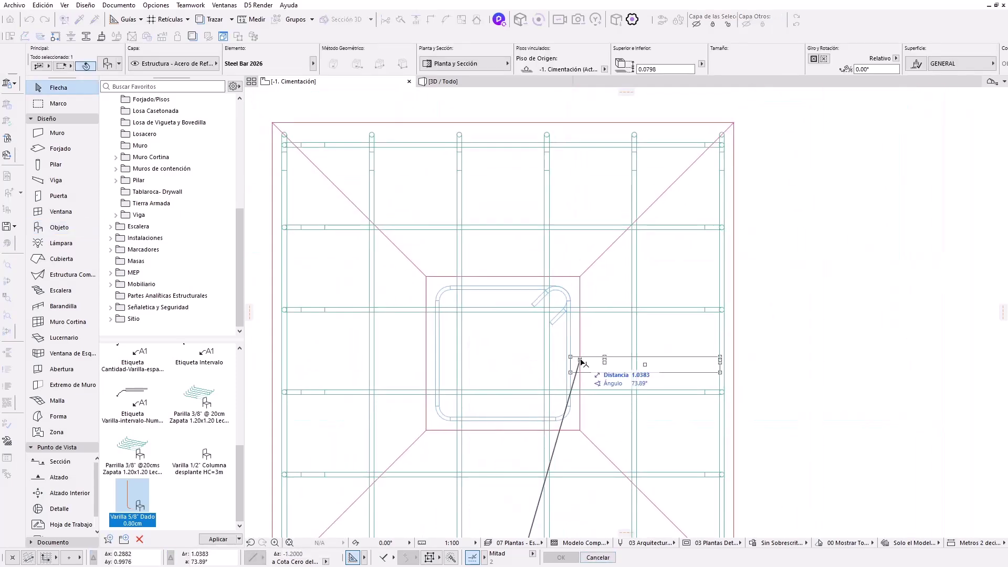
click(514, 359)
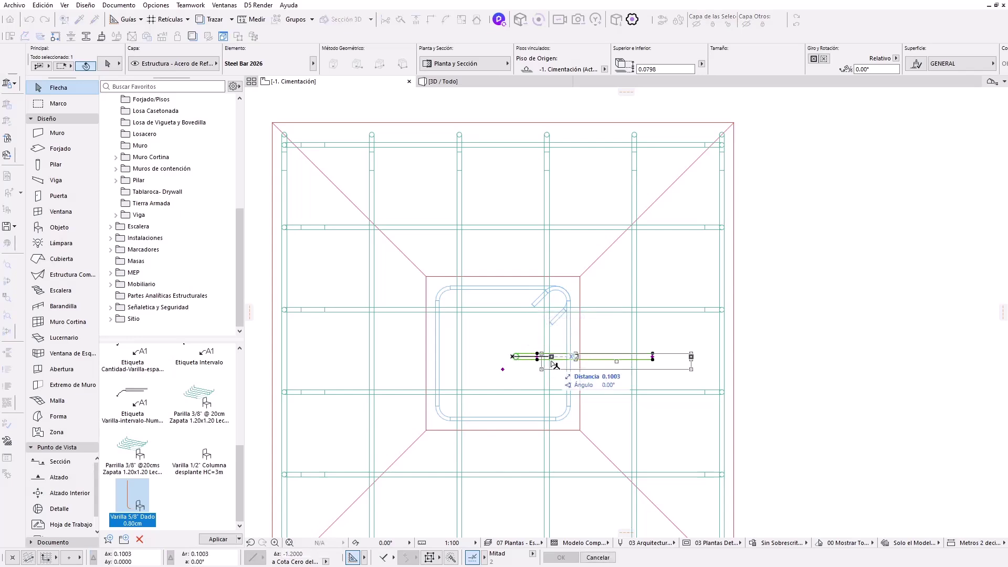
scroll(573, 361, up, 3)
scroll(570, 357, down, 3)
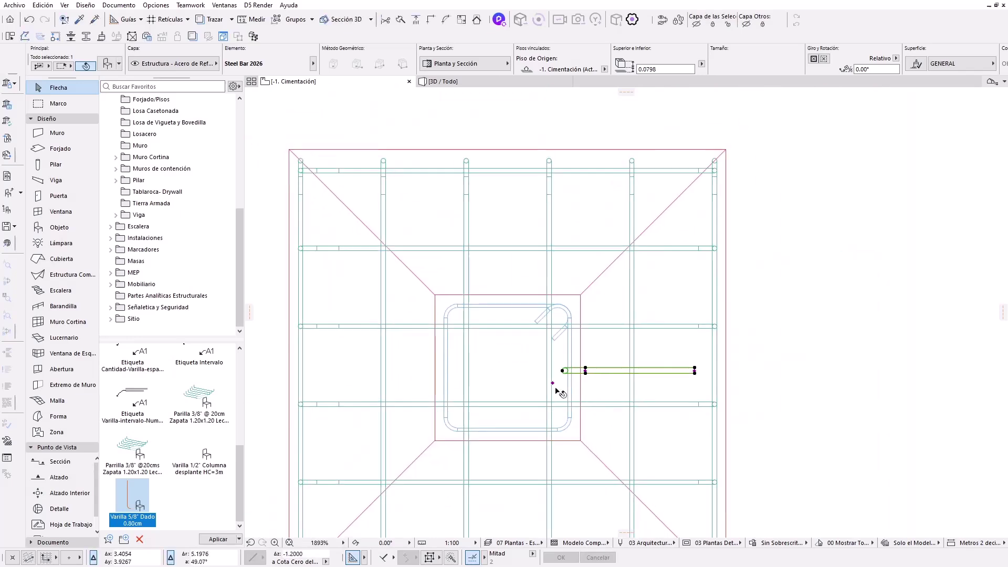
Step: Copy the bar to the opposite side and turn the copies 90° to run vertically
click(508, 382)
click(509, 370)
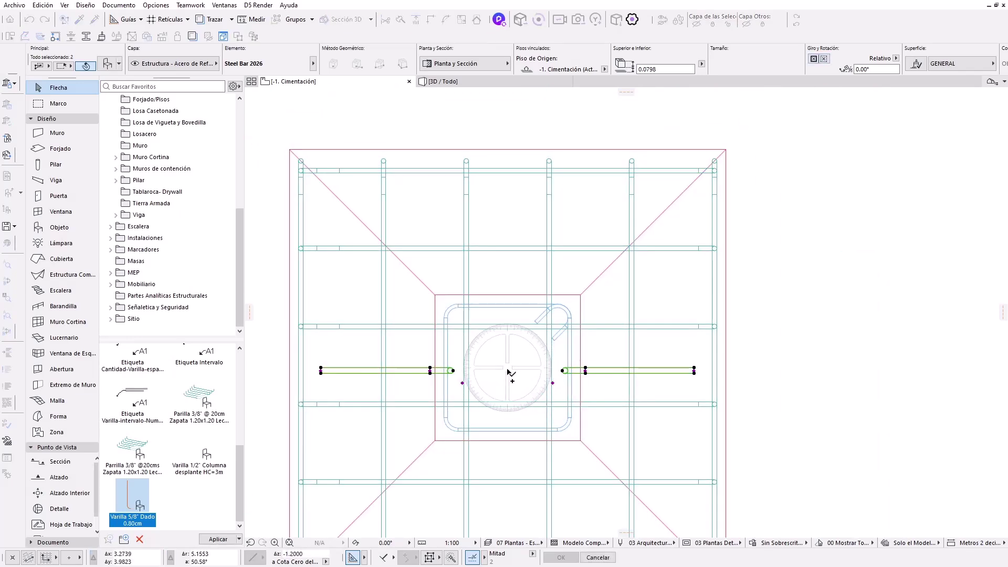
click(512, 323)
scroll(527, 403, up, 2)
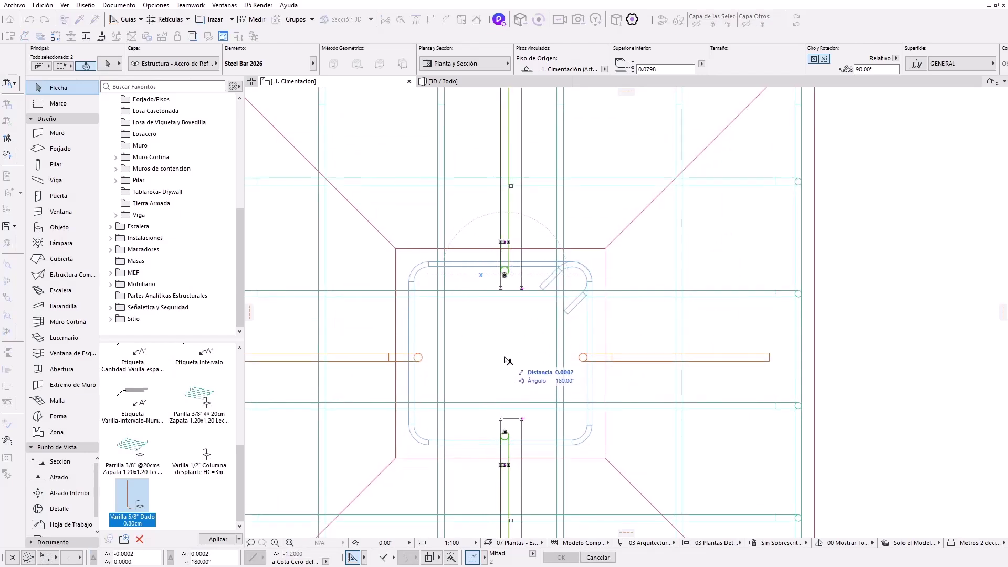
scroll(506, 360, down, 2)
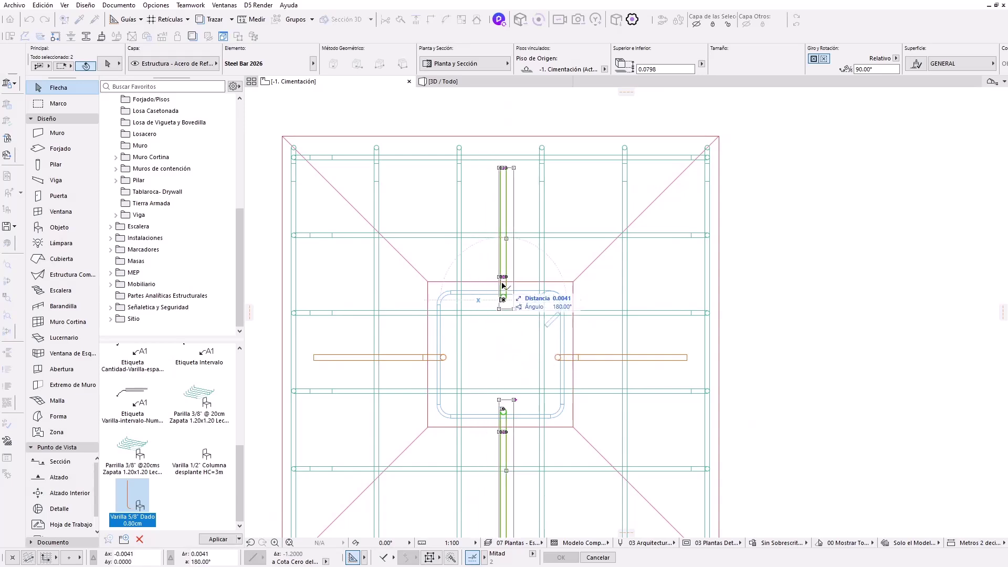
click(498, 294)
Step: Move the bottom corner bar, rotate it to 135° and stretch its end
click(531, 371)
click(502, 412)
scroll(528, 412, up, 3)
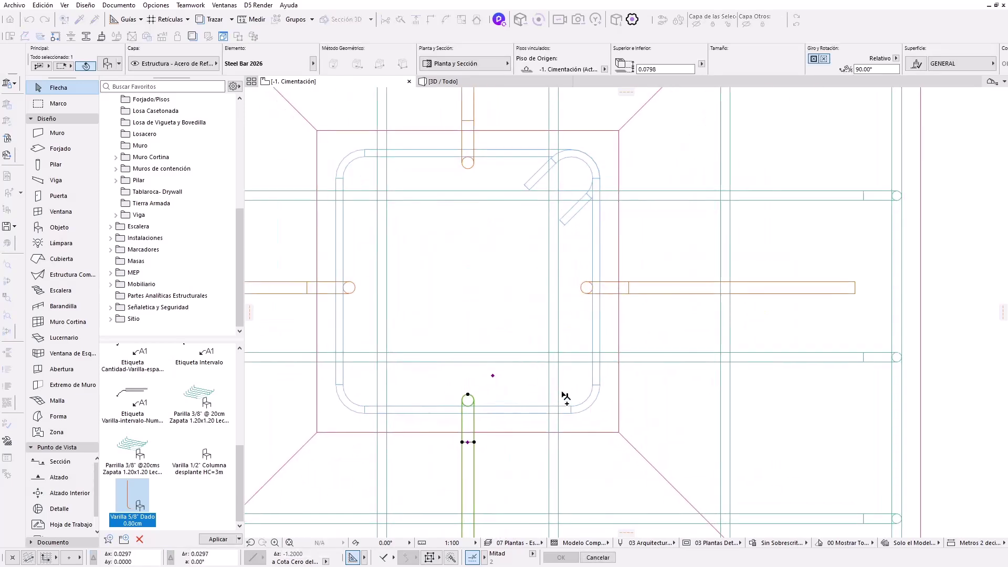
click(578, 395)
key(ctrl+e)
click(585, 433)
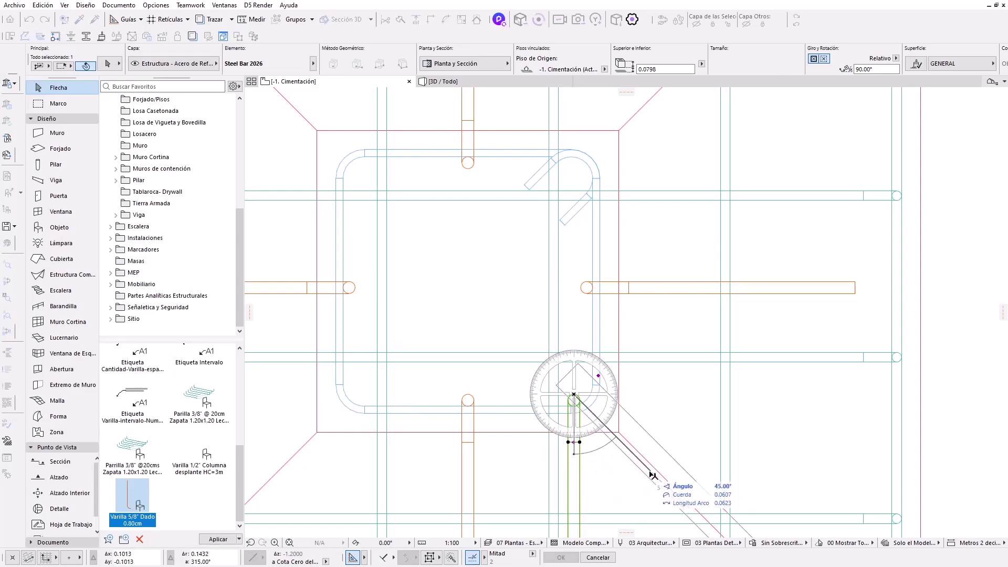
click(625, 451)
scroll(625, 451, up, 1)
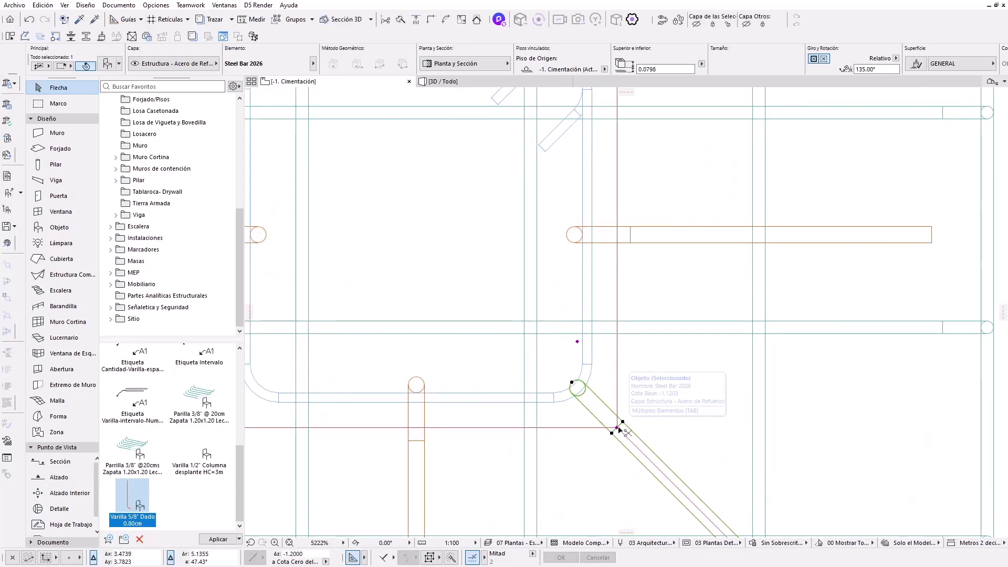
click(612, 420)
scroll(610, 418, down, 3)
Step: Rotate-multiply the diagonal bar pair to the top corners of the column
click(608, 418)
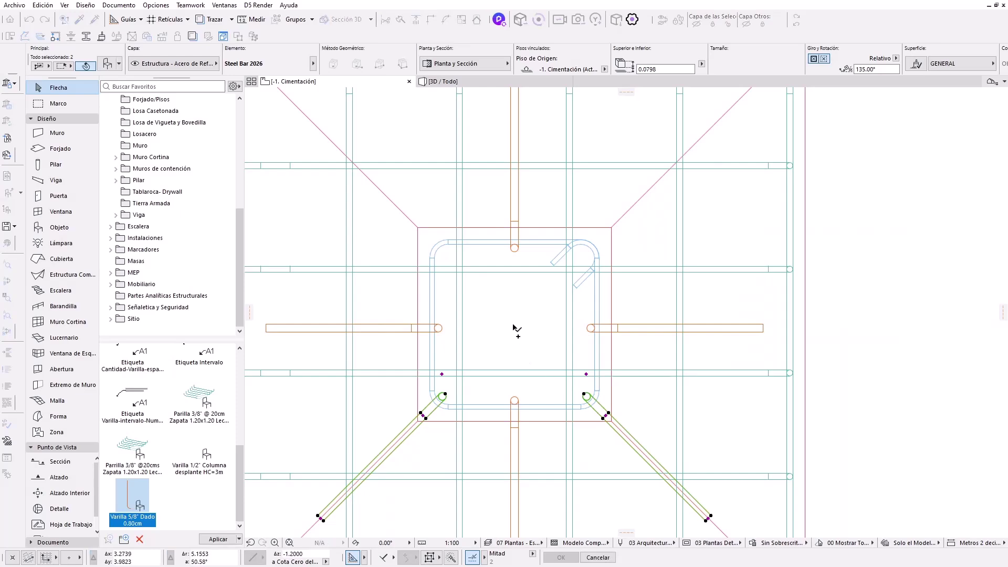
click(515, 331)
scroll(727, 405, down, 3)
scroll(241, 418, up, 2)
Step: Place a column on top of the footing in the 3D view
scroll(241, 418, up, 1)
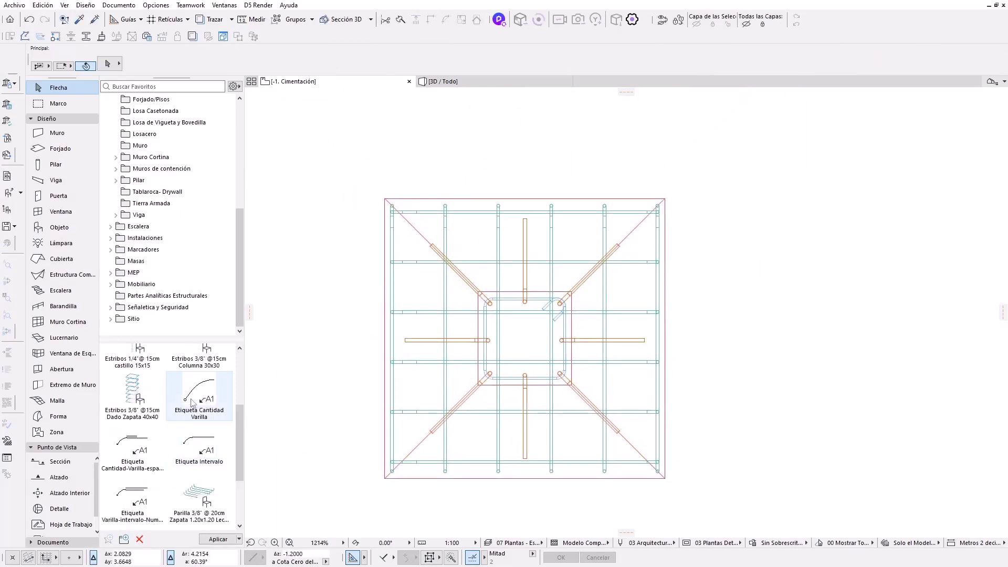
scroll(241, 418, up, 1)
click(201, 402)
click(470, 84)
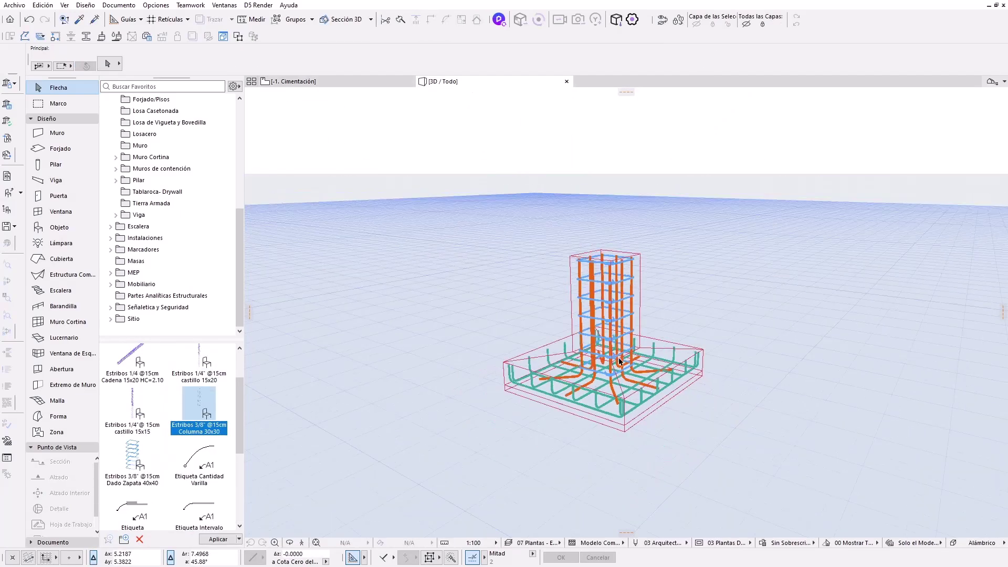
click(55, 166)
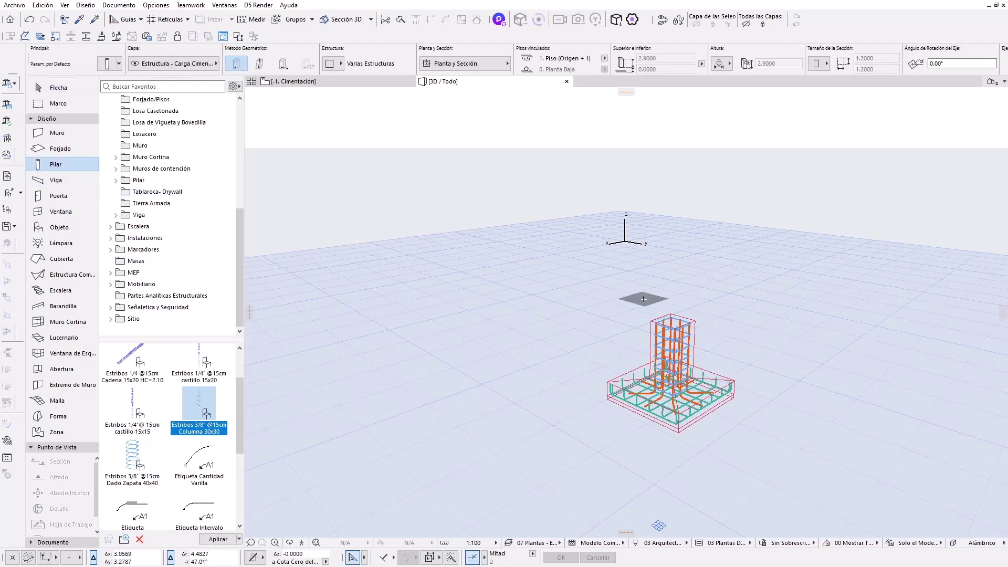
scroll(684, 322, up, 1)
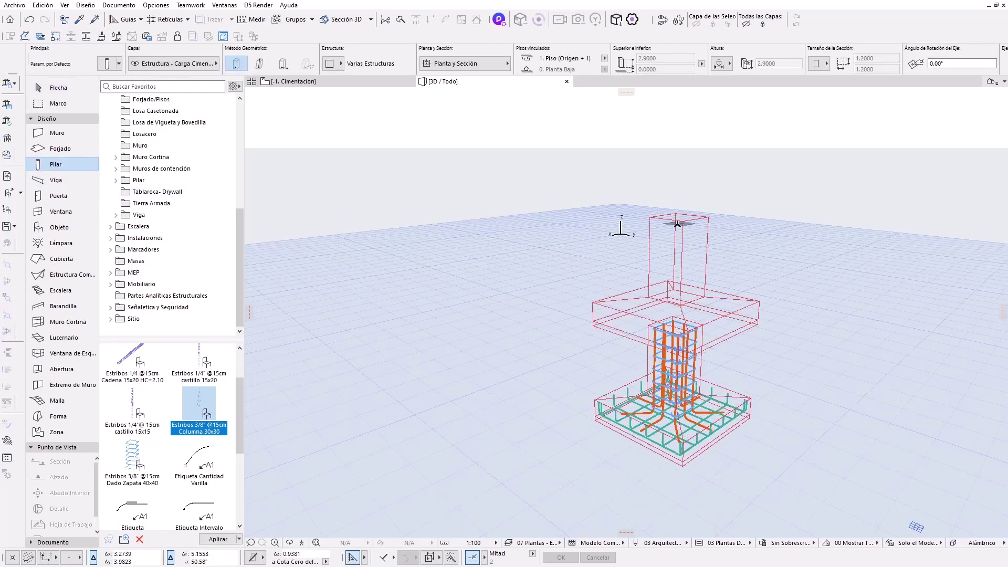
click(677, 223)
Step: Apply the Columna 30x30 cms favourite and link the column top to 1. Piso
click(120, 64)
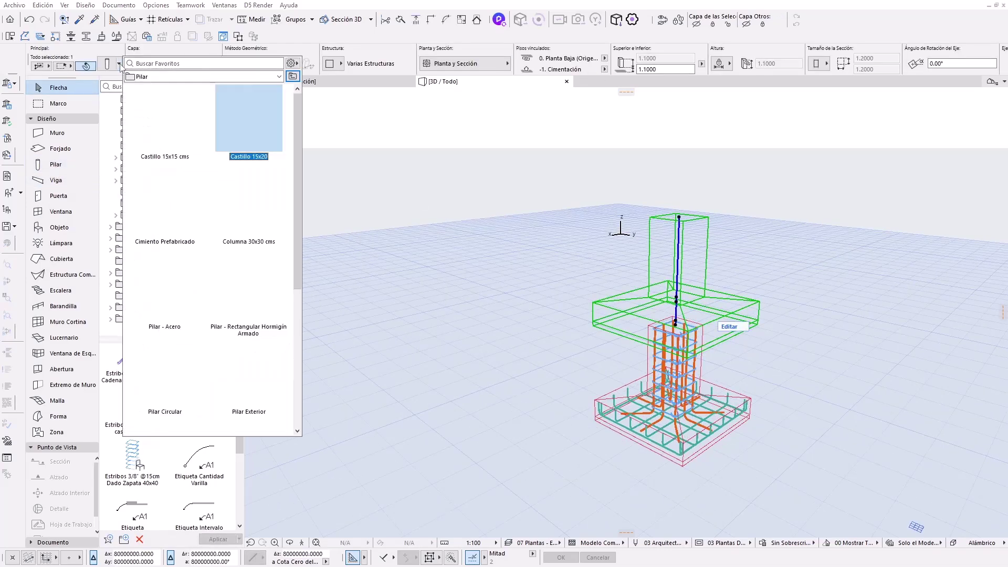
double_click(258, 203)
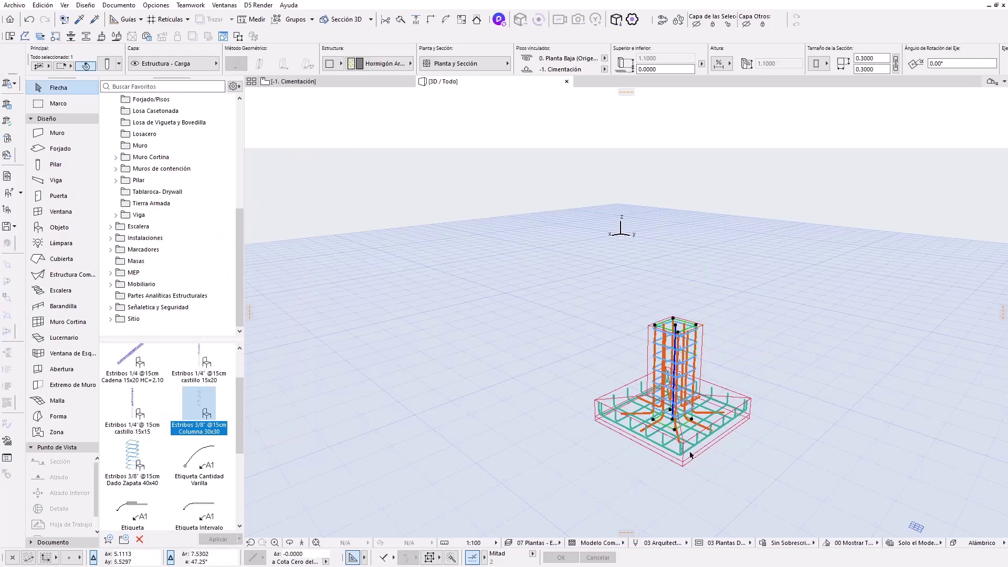
right_click(730, 332)
click(673, 108)
click(630, 68)
Step: Lower the column base to -0.10, fix its top at the first floor, and return to plan
click(692, 315)
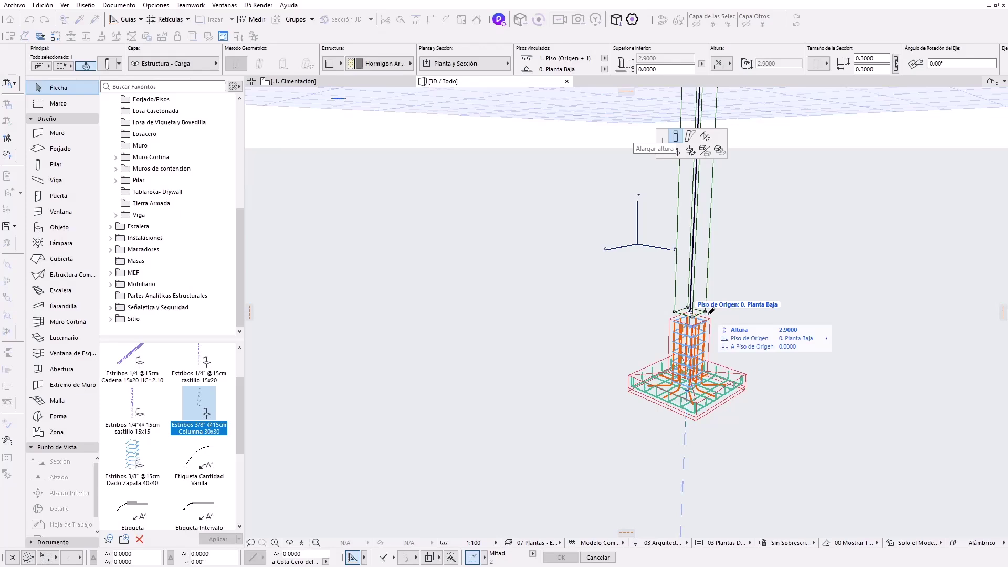
click(714, 321)
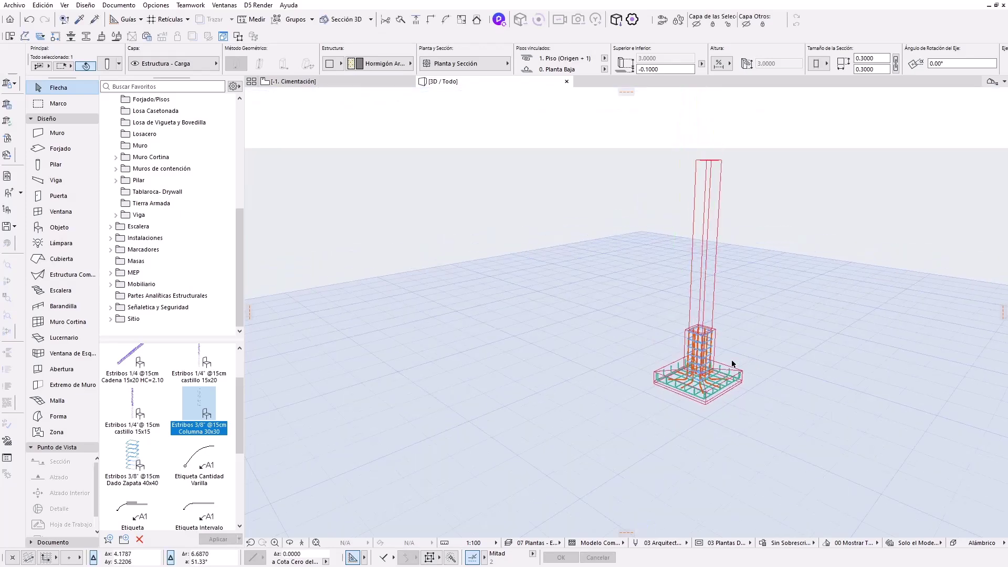
click(730, 302)
click(705, 164)
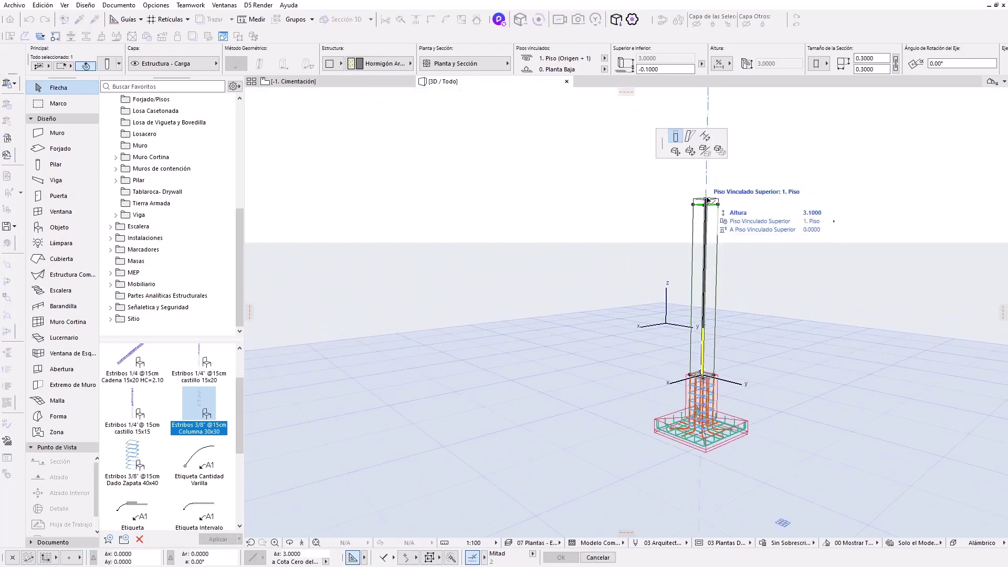
click(638, 279)
key(F2)
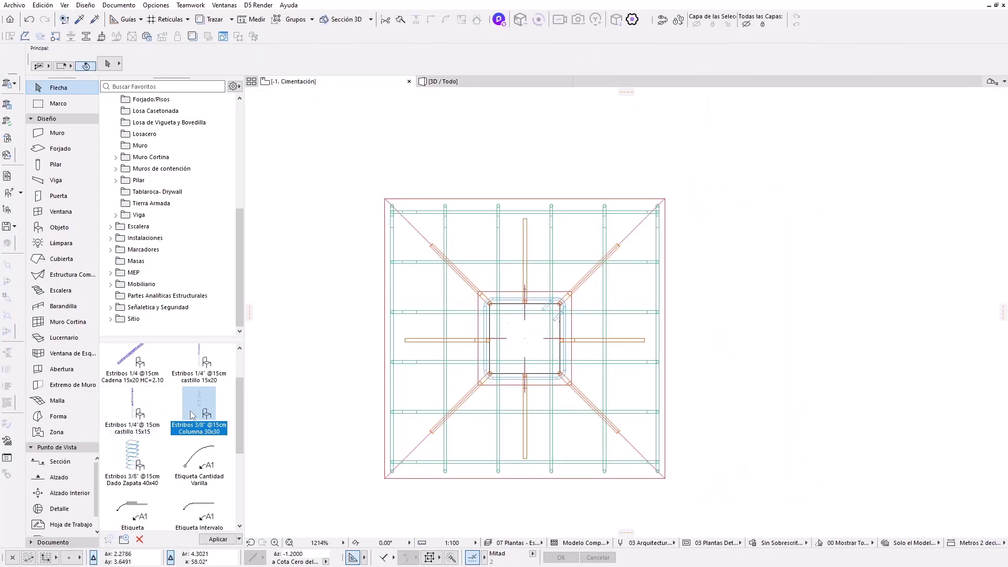
double_click(193, 415)
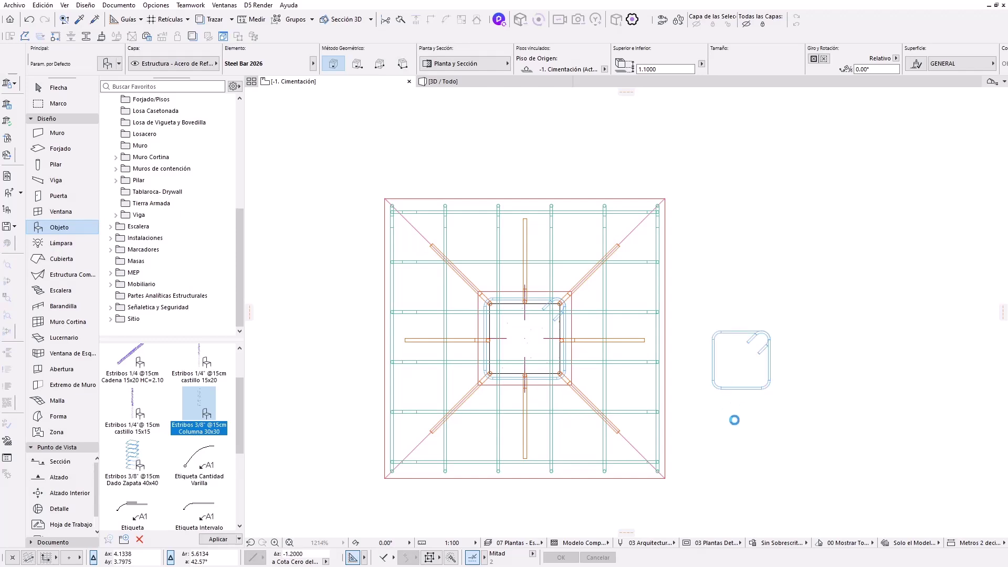
click(746, 384)
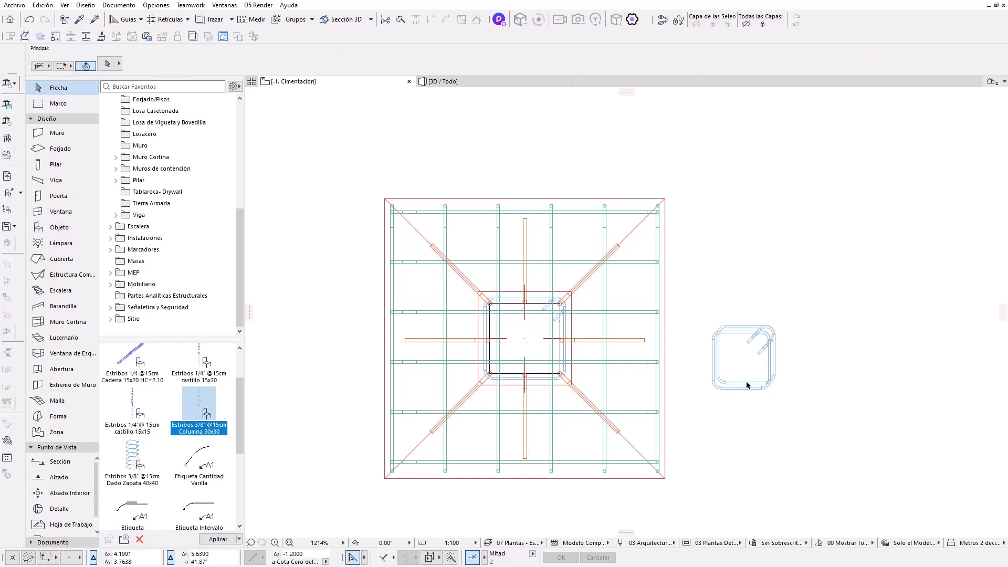
click(721, 386)
drag(721, 386, 502, 368)
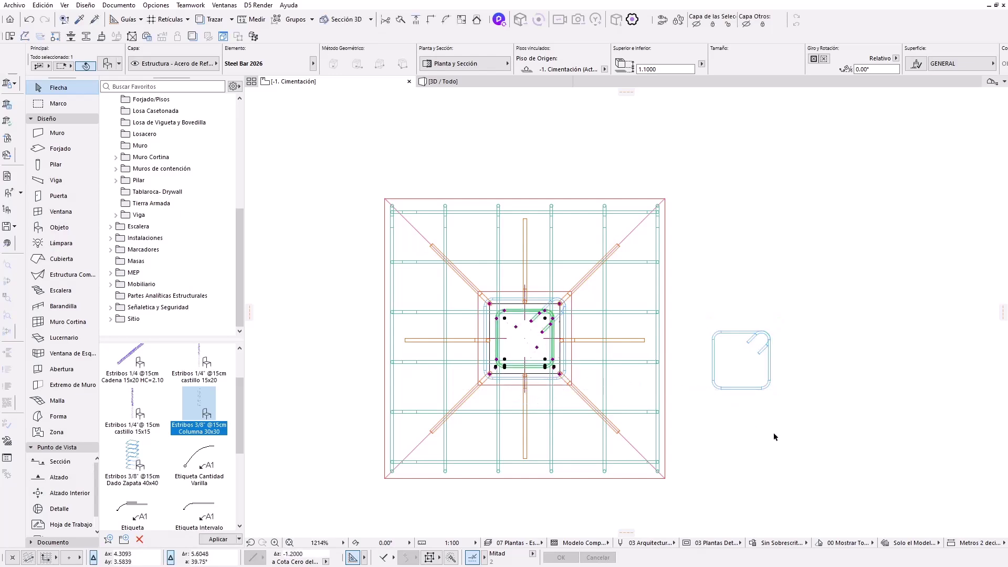
click(770, 367)
key(Delete)
scroll(242, 405, down, 1)
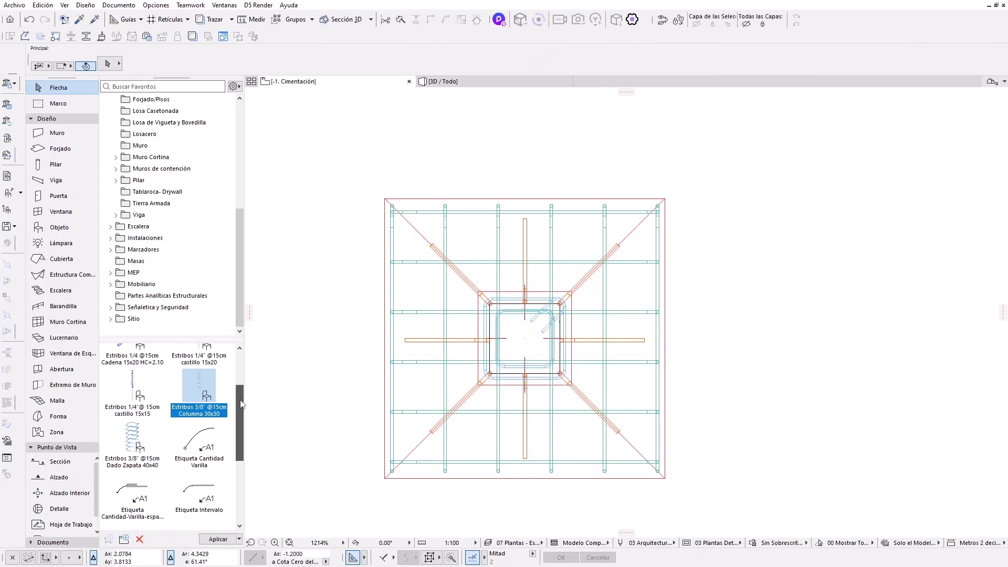
drag(241, 405, 240, 470)
Step: Place the Varilla 1/2" column starter bar at the column centre
click(205, 453)
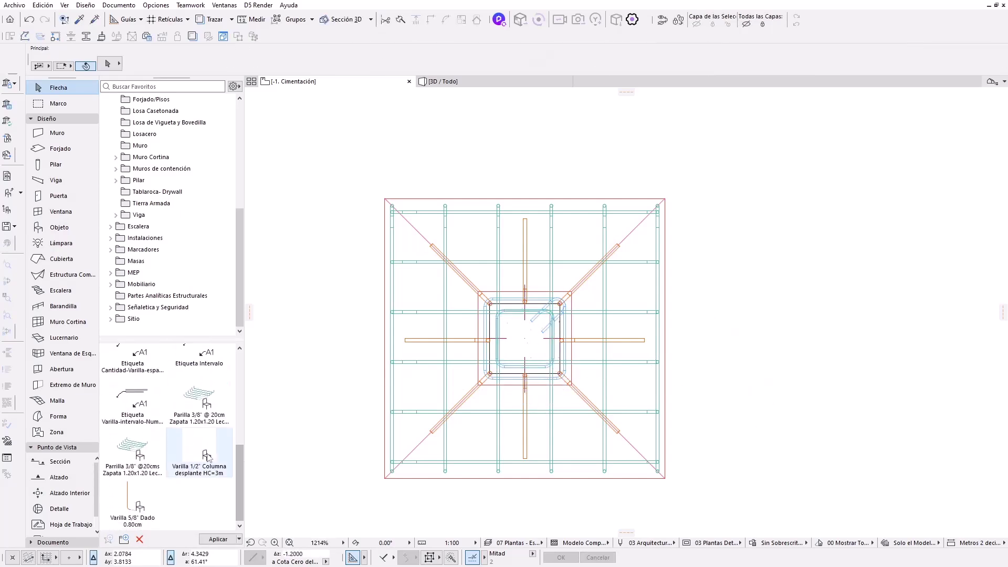
click(690, 343)
scroll(682, 315, up, 2)
drag(811, 303, 466, 308)
Step: Rotate the starter bar horizontal and shift its end into the column corner
key(ctrl+e)
click(466, 308)
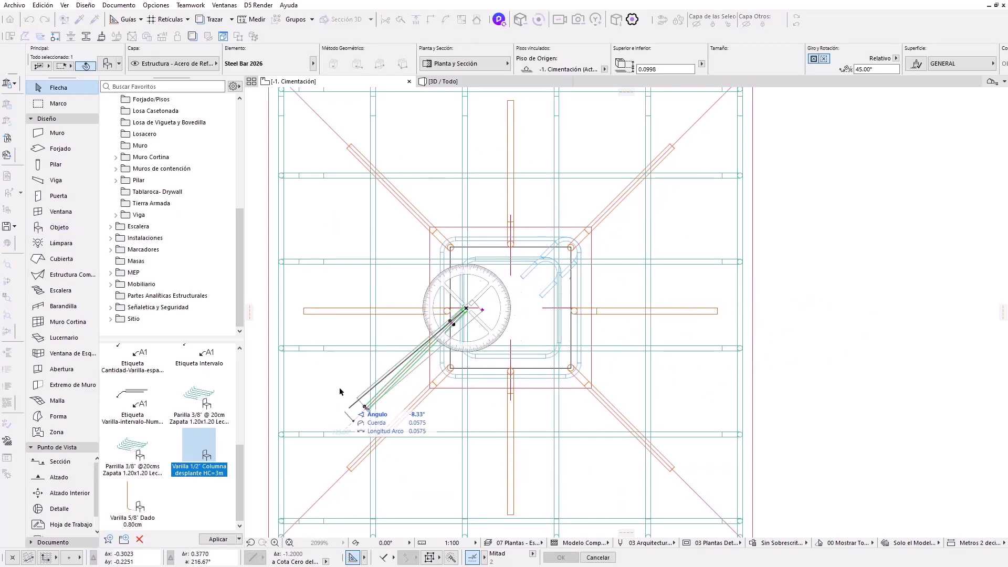
click(368, 308)
scroll(462, 310, up, 3)
scroll(472, 311, up, 2)
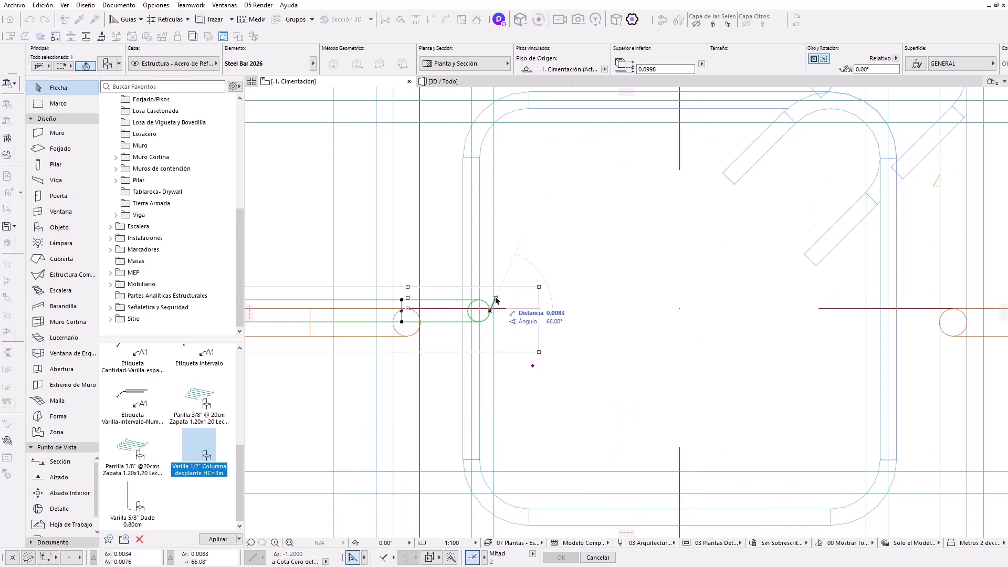
drag(491, 313, 504, 301)
scroll(504, 301, down, 5)
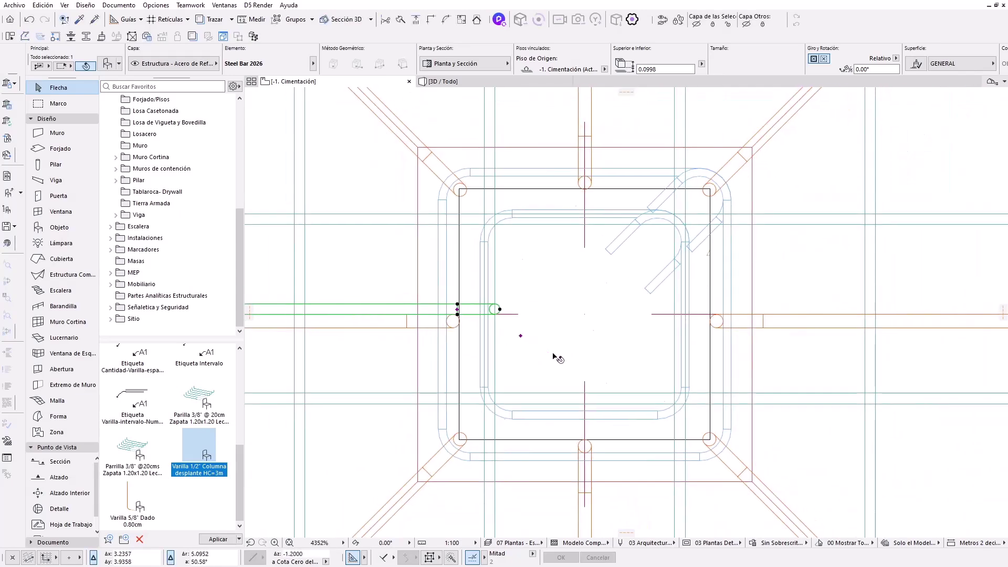
Step: Mirror the bar to the right side and turn both bars vertical about the column centre
key(ctrl+alt+m)
click(583, 317)
click(583, 368)
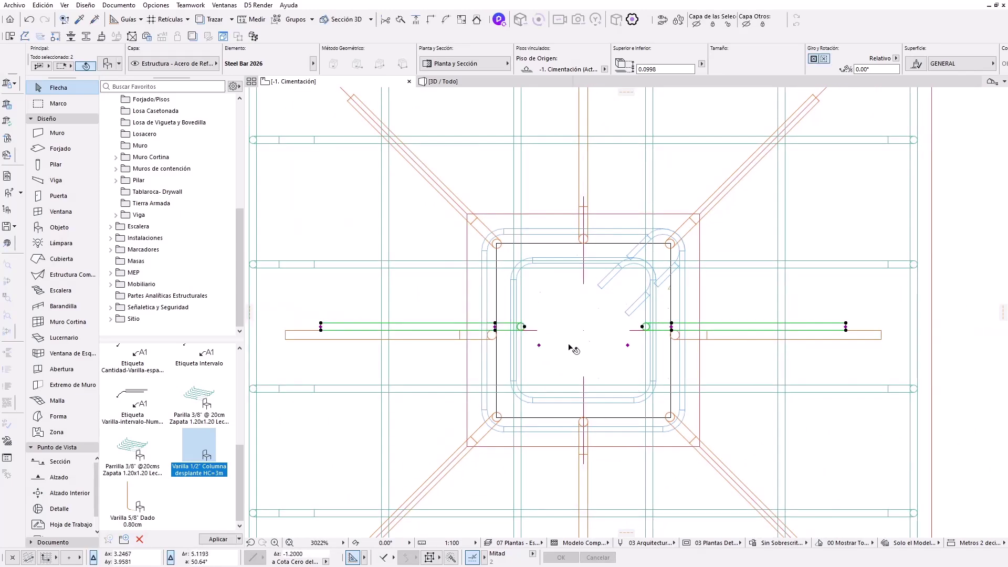
key(ctrl+e)
click(583, 330)
click(628, 330)
click(625, 429)
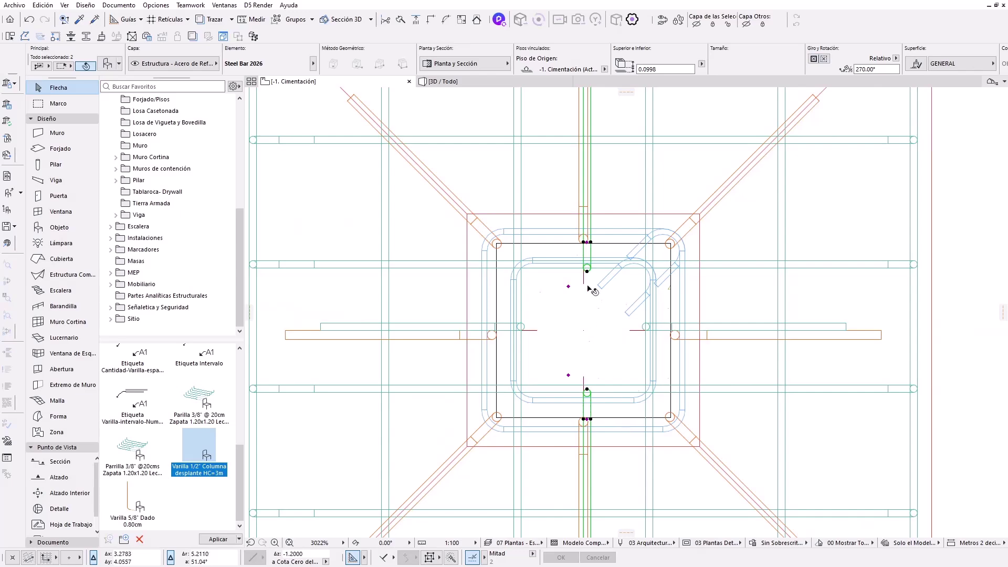
Step: Move a bar and rotate it 45° about its hook into a diagonal
scroll(588, 288, up, 2)
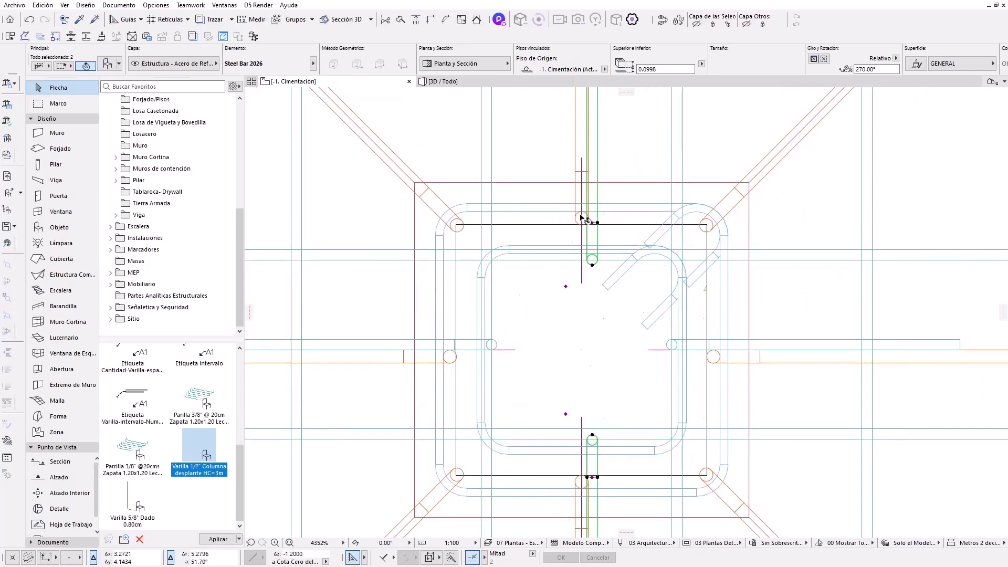
scroll(589, 463, up, 4)
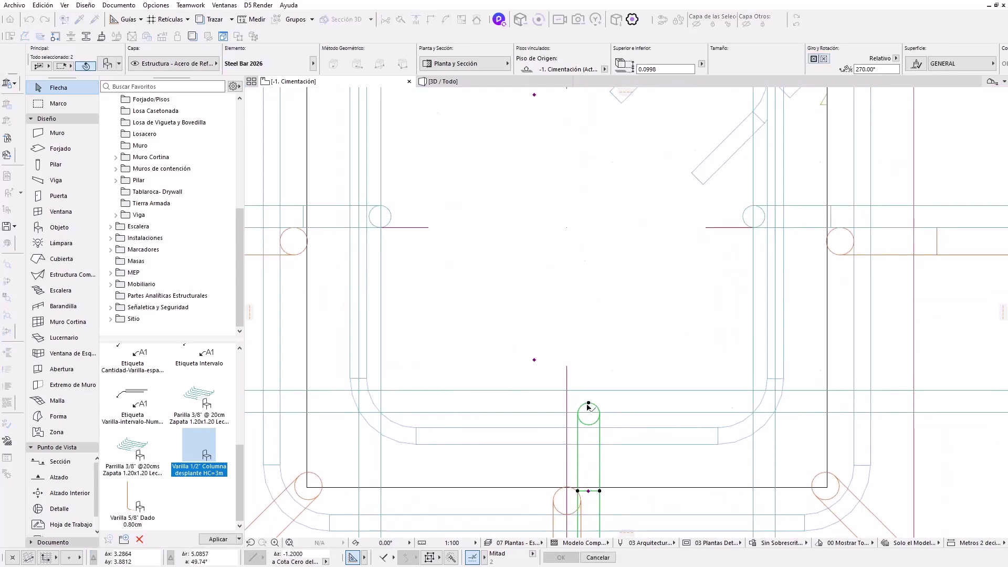
scroll(594, 404, down, 5)
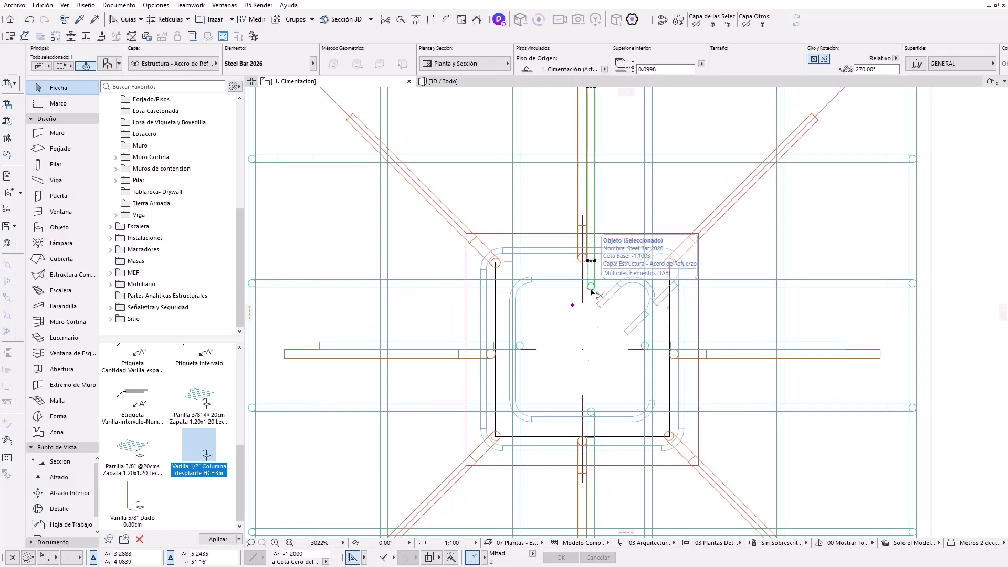
click(526, 289)
scroll(525, 288, up, 2)
scroll(527, 289, up, 1)
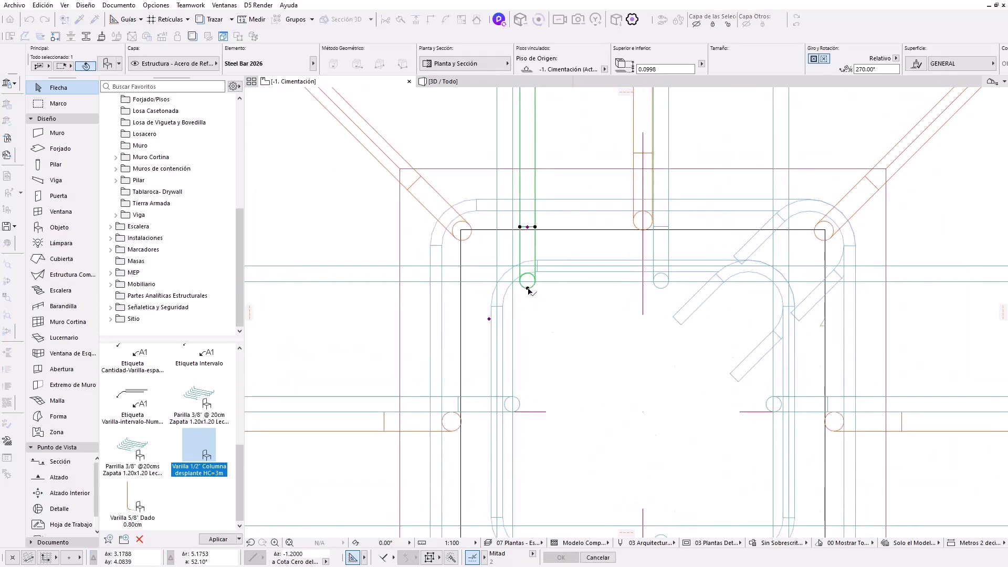
key(ctrl+e)
click(527, 284)
click(528, 227)
click(450, 209)
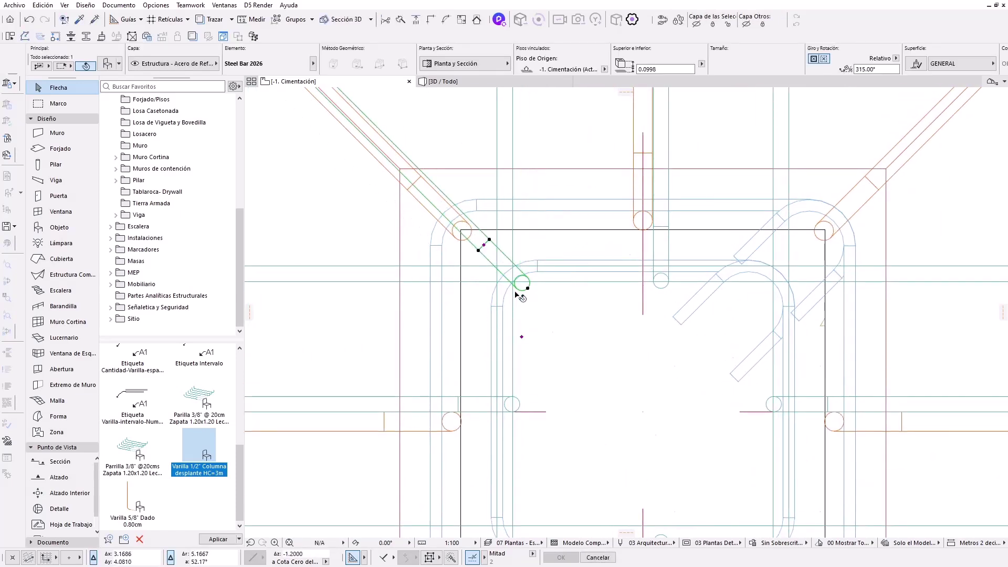
Step: Seat the diagonal bar in the upper-left corner, mirror it upper-right, then view in 3D
click(533, 333)
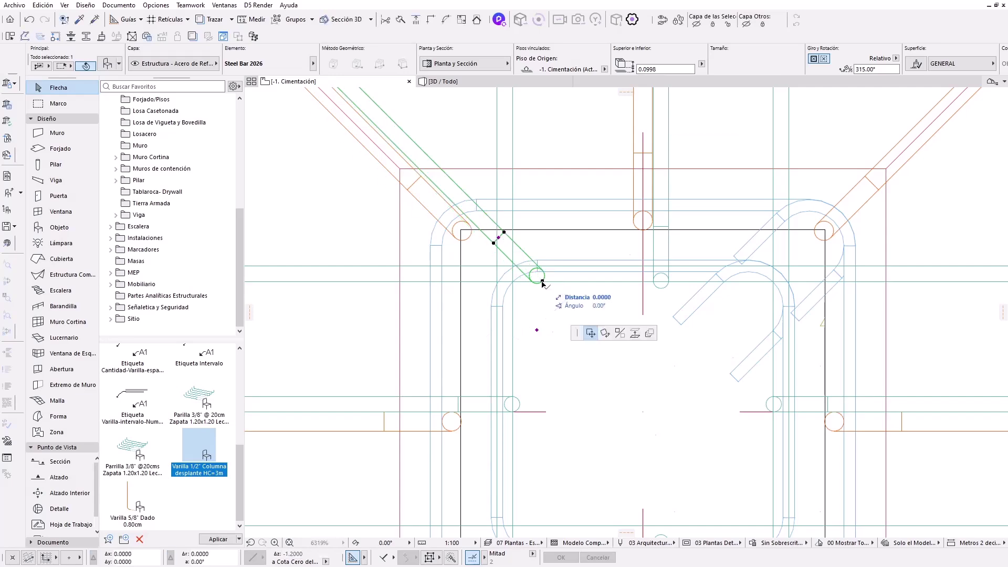
click(541, 289)
scroll(551, 338, down, 3)
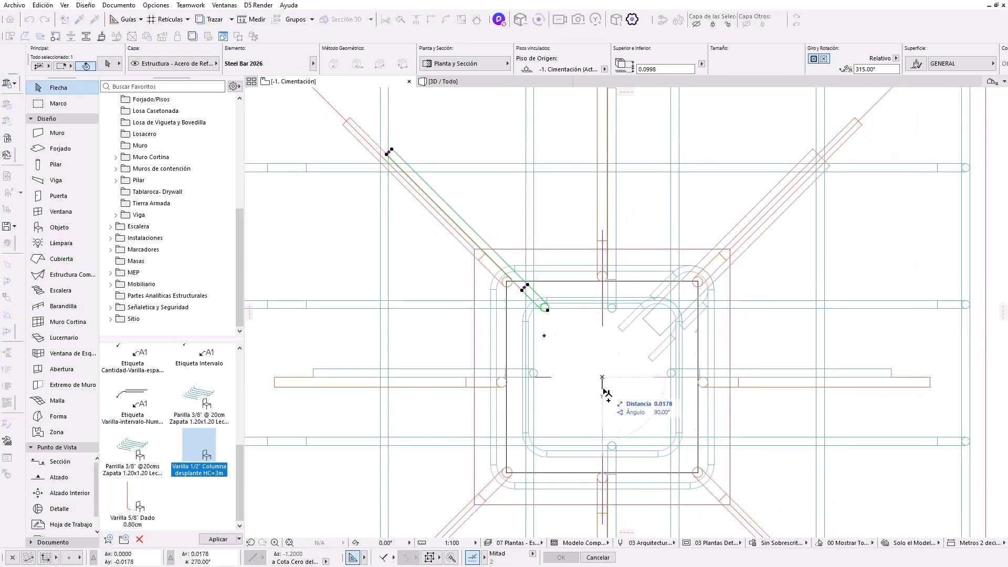
click(604, 391)
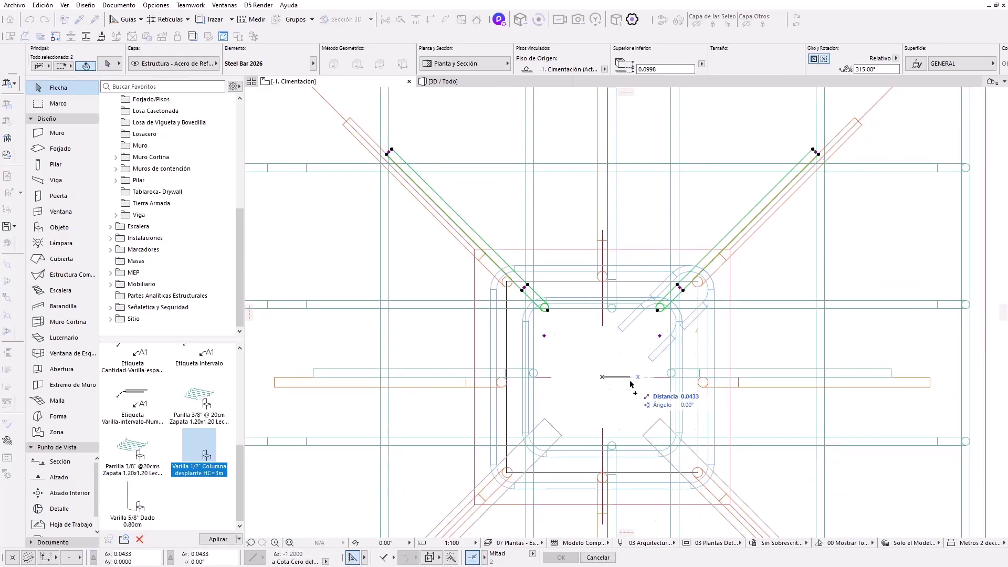
scroll(631, 385, down, 5)
key(F3)
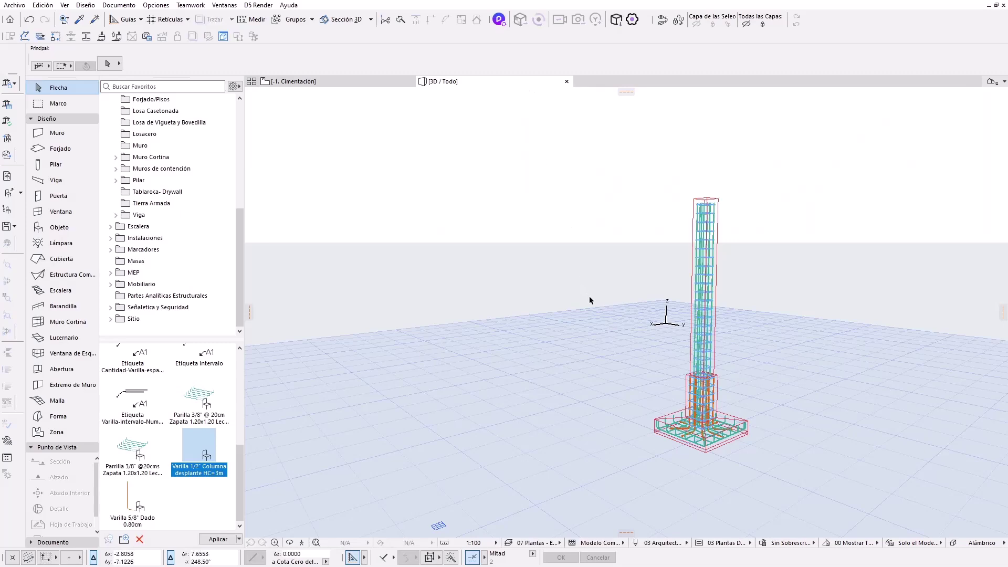
Step: Save all column and footing rebar as module 'Columna a' on the desktop, then return to plan
shift+middle_drag(589, 297, 713, 446)
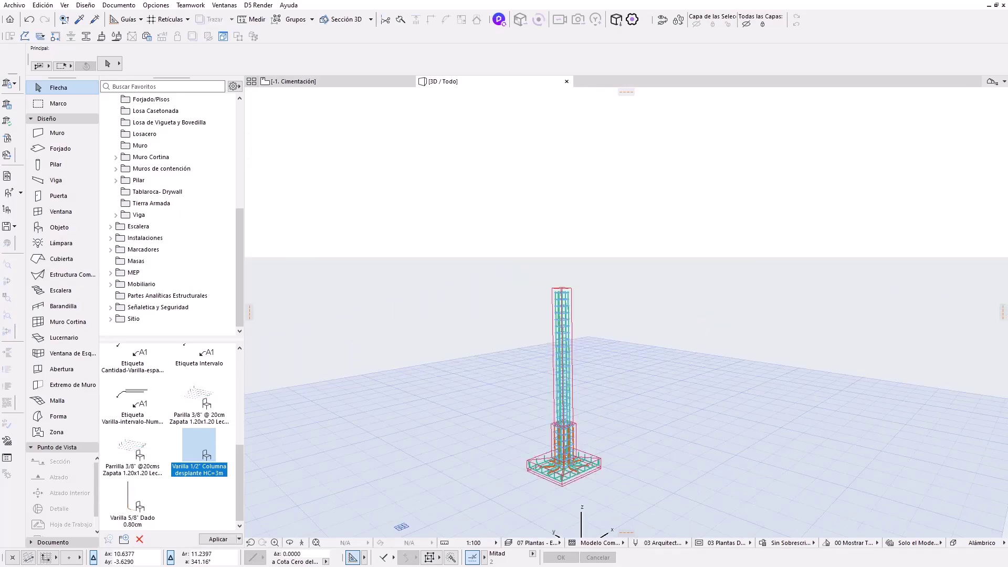
drag(646, 503, 492, 263)
click(18, 7)
mouse_move(46, 115)
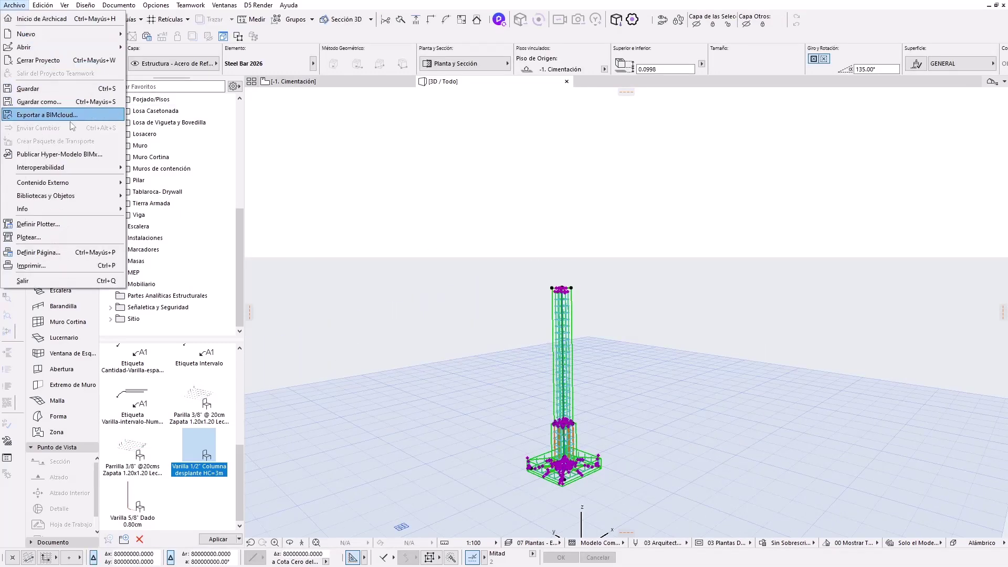
click(237, 209)
text(Co)
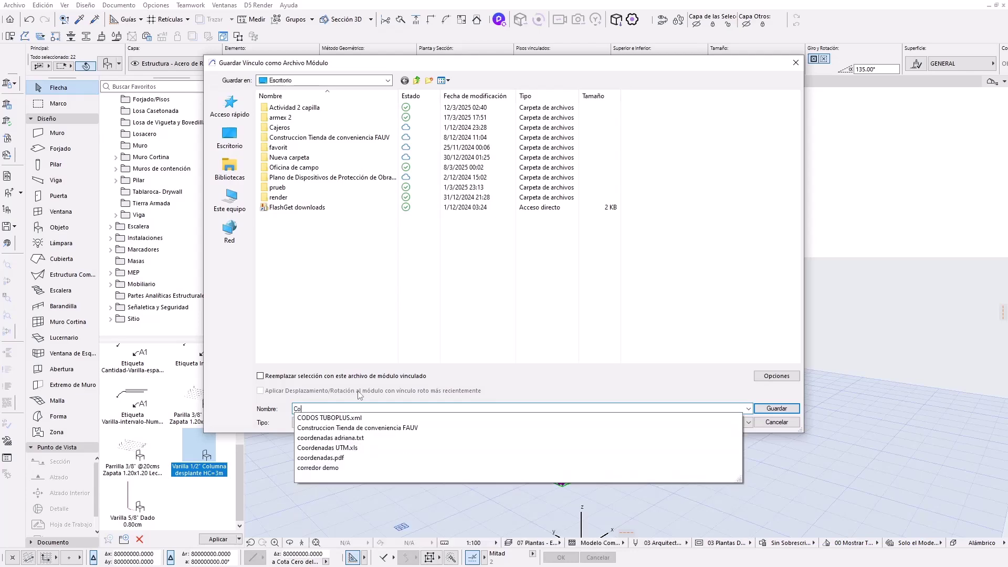
text(lumna armada)
click(778, 408)
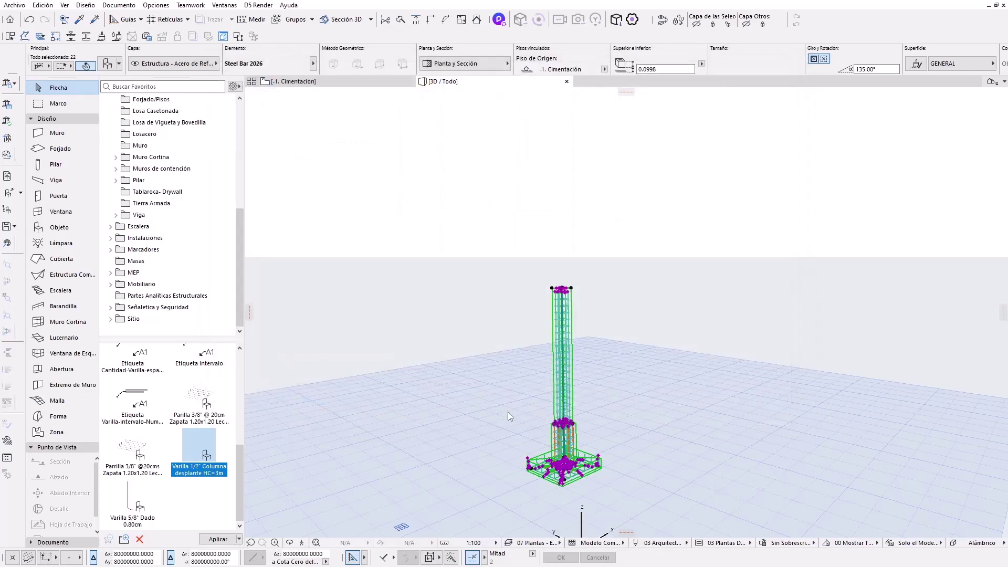
click(469, 429)
key(F2)
Step: Hotlink Columna armada.mod with All Floors and place a copy beside the original footing
click(15, 5)
mouse_move(42, 182)
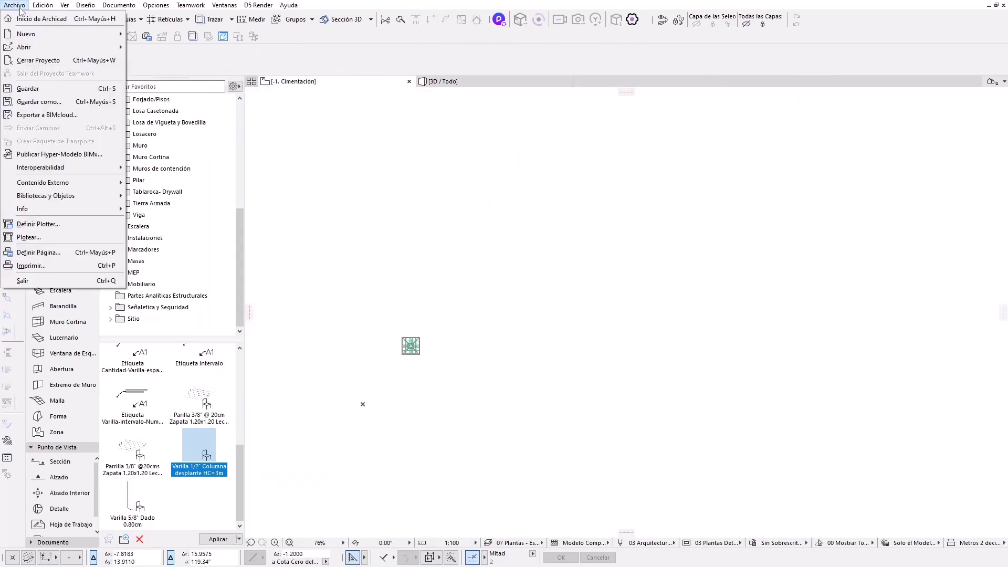
click(173, 197)
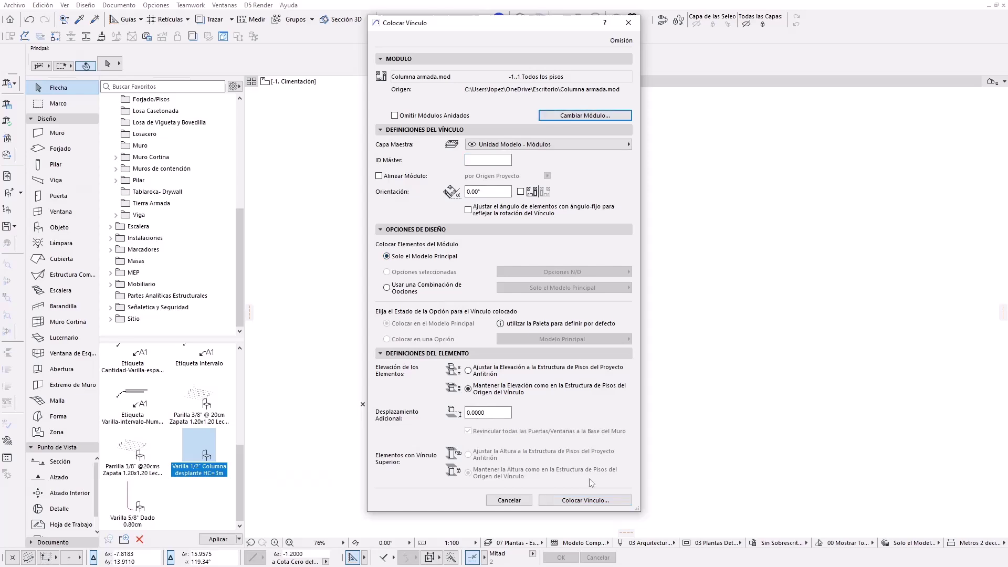
click(588, 119)
click(637, 250)
click(694, 250)
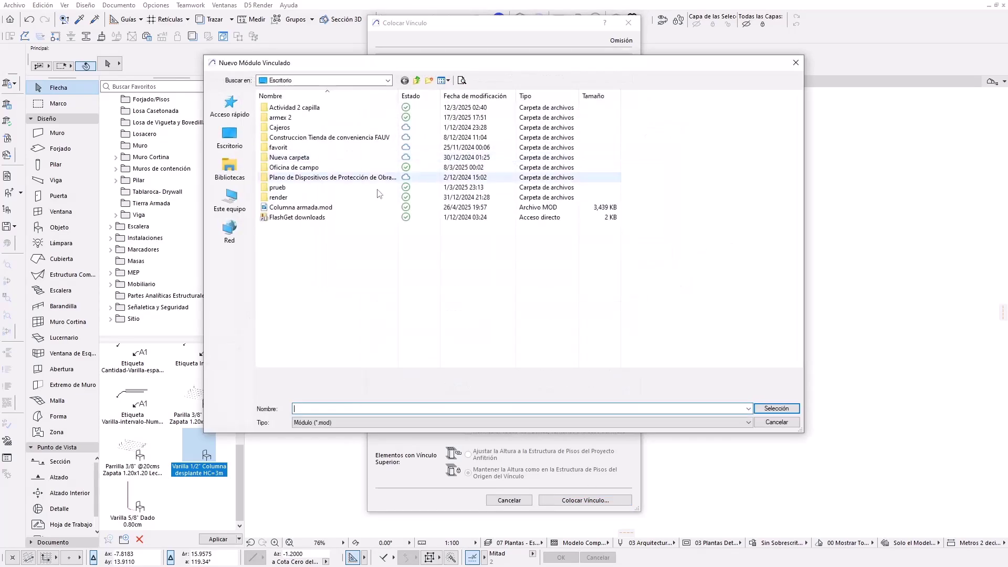
click(792, 408)
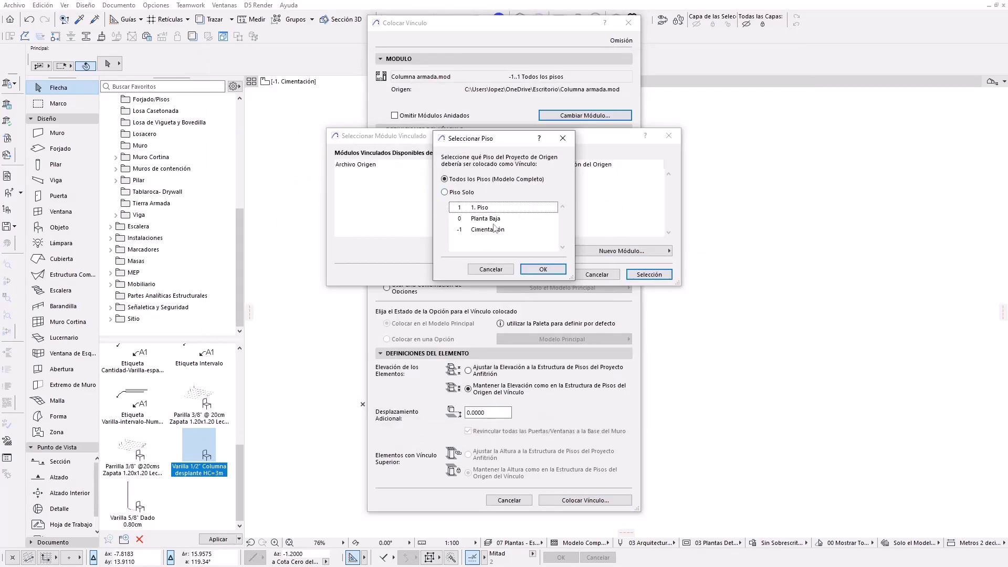
click(551, 273)
click(649, 275)
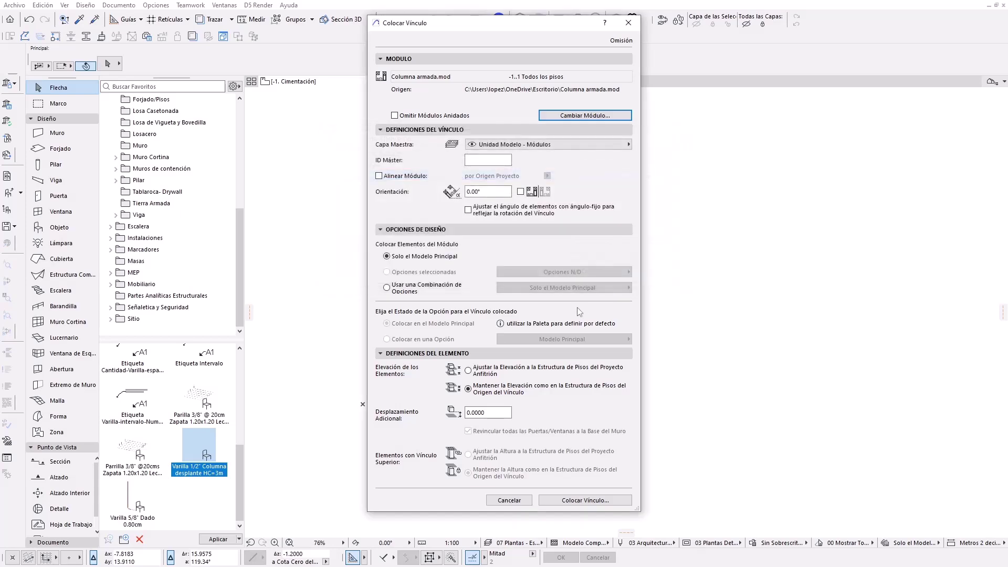
click(585, 500)
click(586, 274)
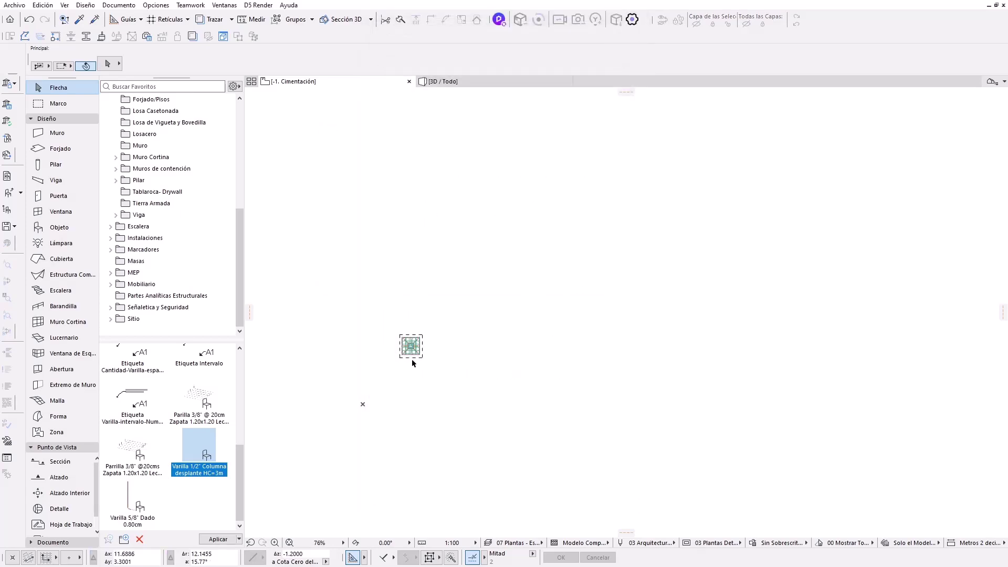
scroll(405, 368, up, 3)
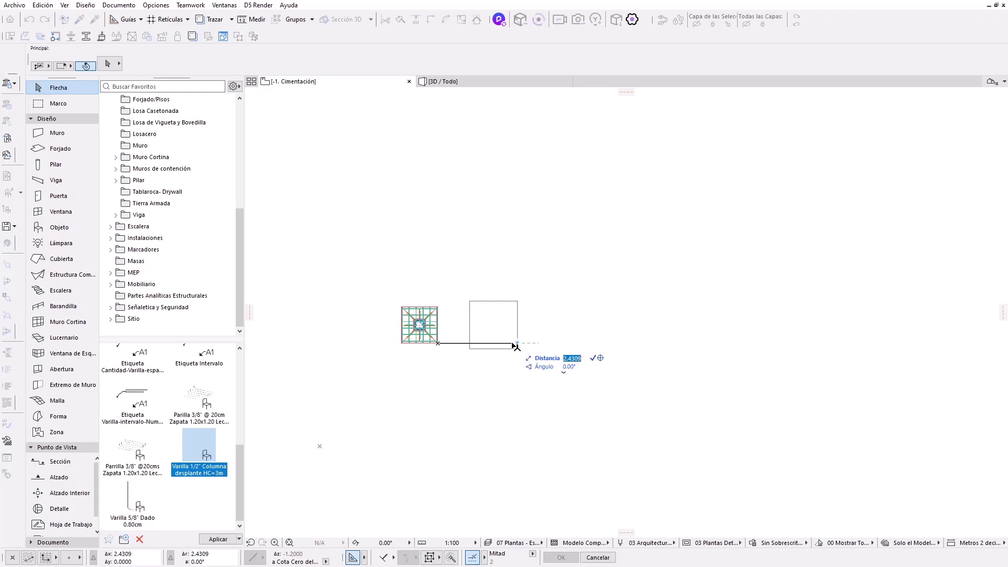
Step: Copy the module 5 m right and multiply it into a row at 5.0 m spacing
key(Return)
drag(609, 386, 552, 304)
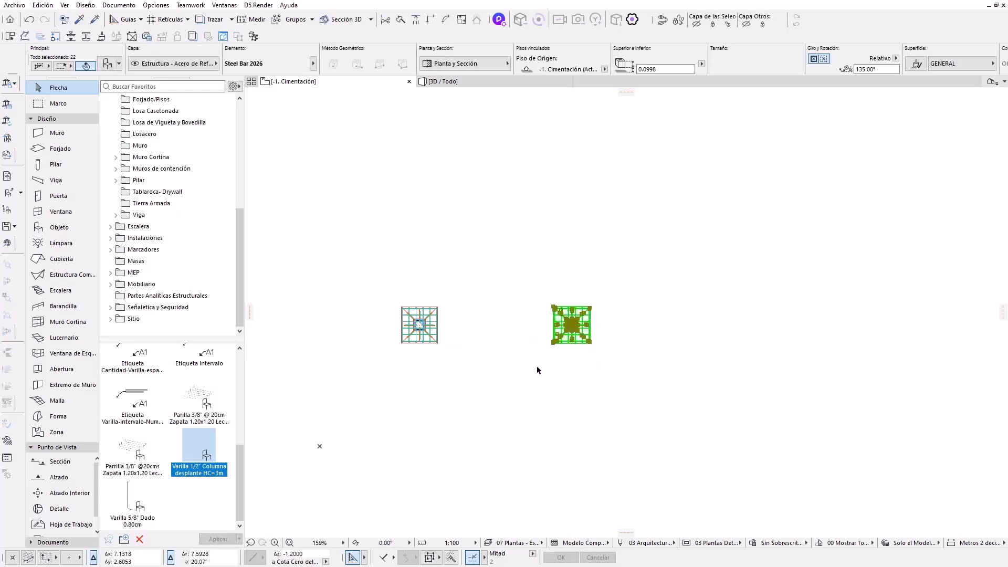
right_click(538, 375)
click(746, 323)
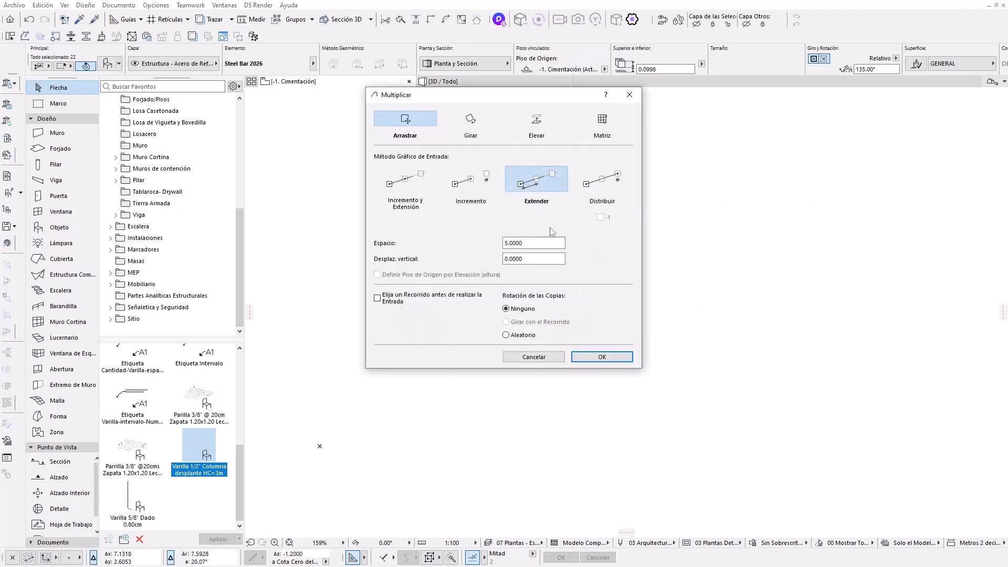
click(599, 355)
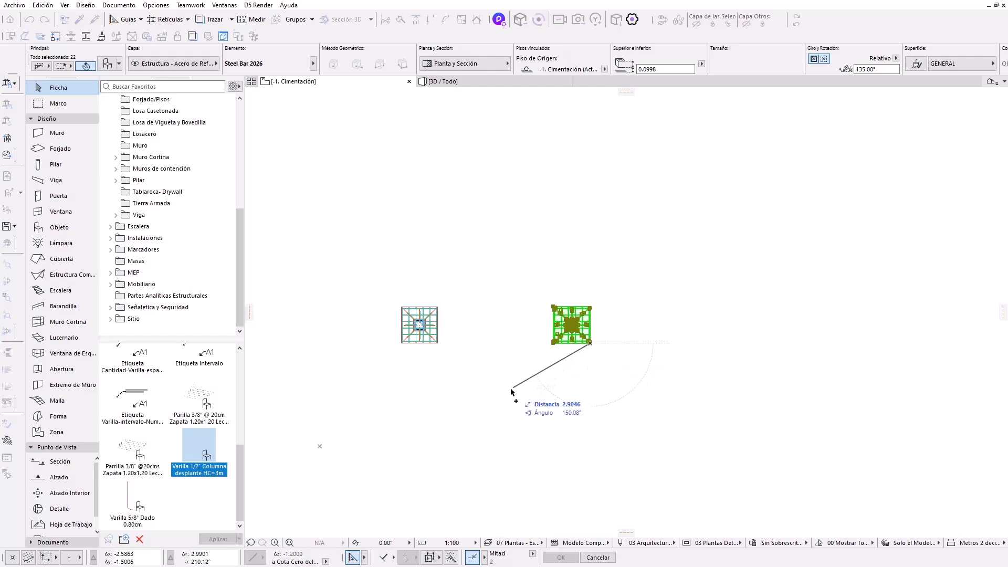
scroll(512, 391, down, 5)
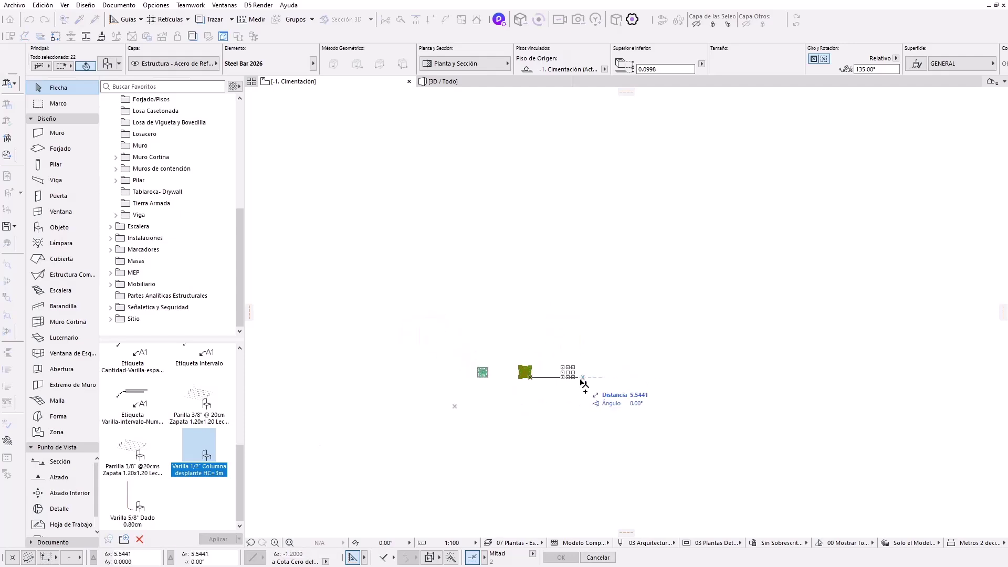
click(703, 417)
Step: Copy the row of modules upward into a second row and view them in 3D
right_click(574, 414)
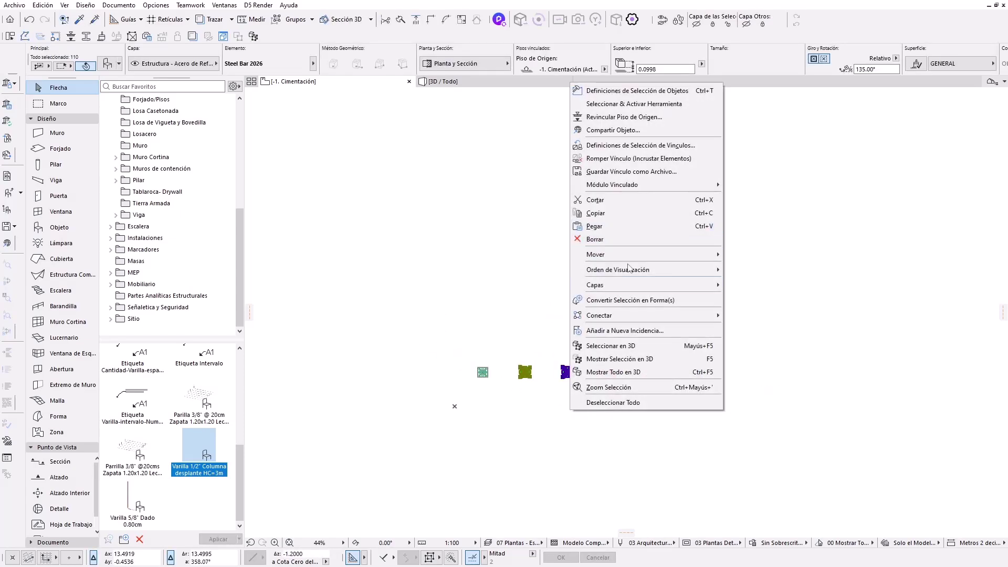
mouse_move(596, 254)
click(769, 311)
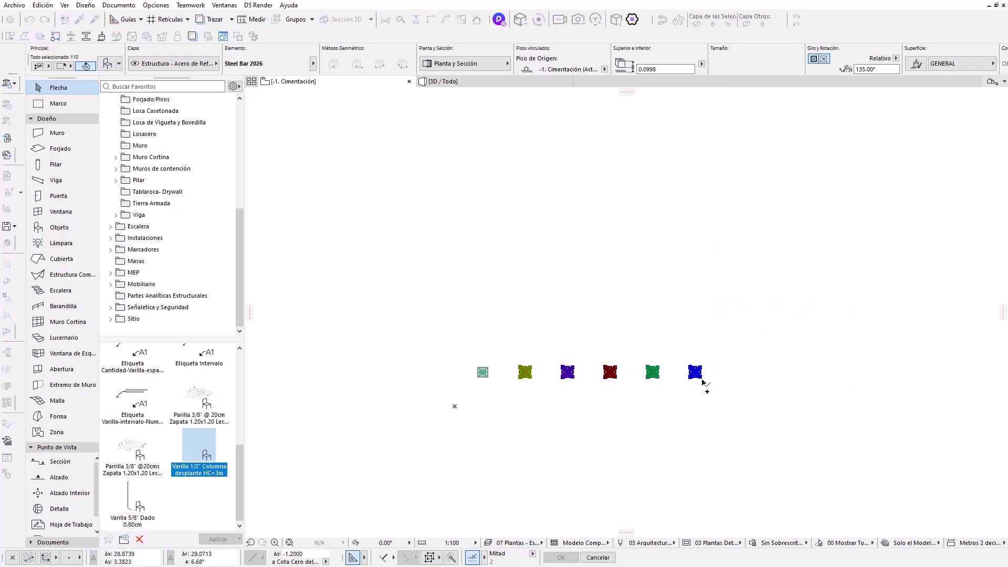
click(701, 377)
click(703, 300)
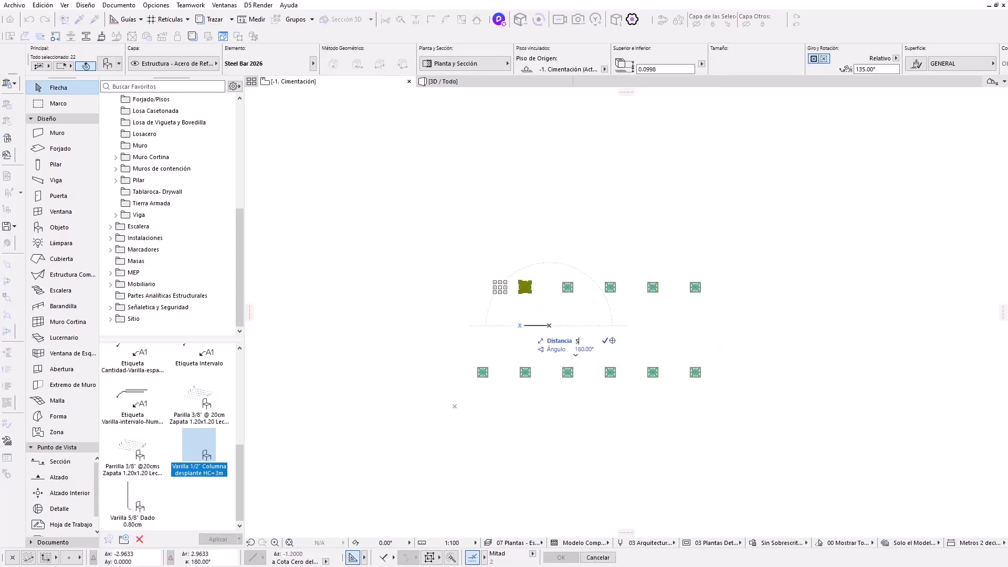
key(F3)
Step: Orbit the 3D view to look down on the footings, then return to the floor plan
scroll(619, 356, up, 2)
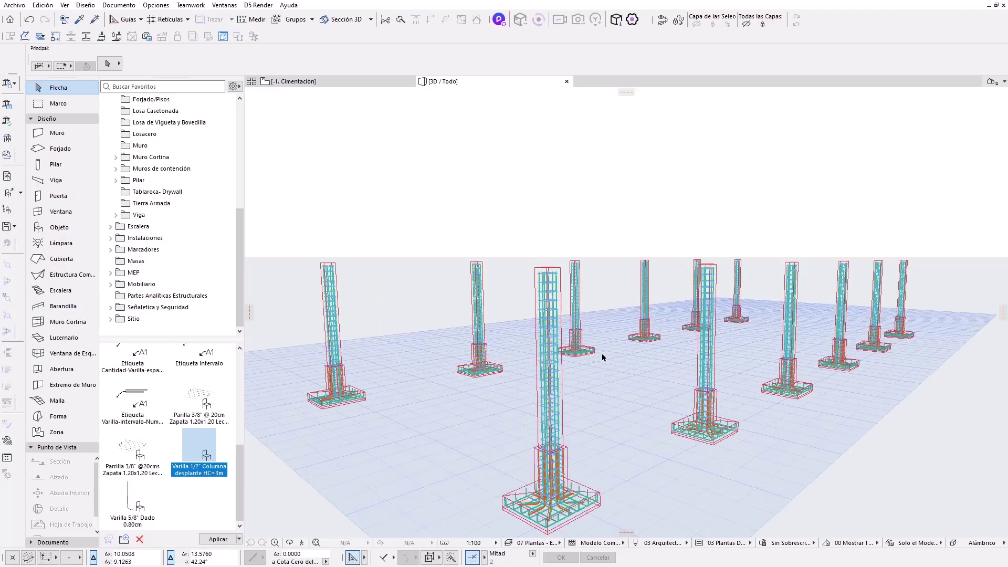
scroll(604, 355, up, 2)
shift+middle_drag(605, 357, 509, 291)
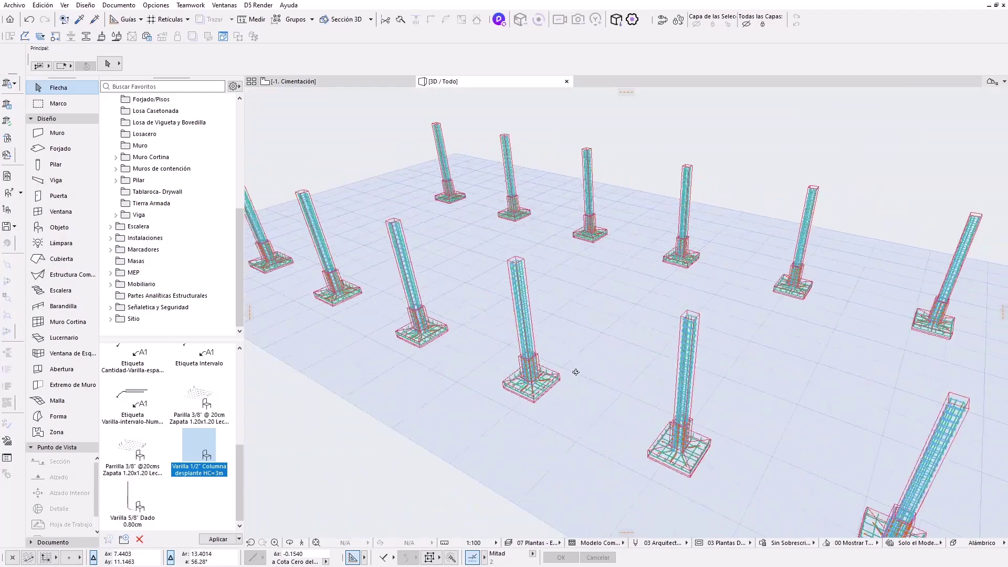
key(F2)
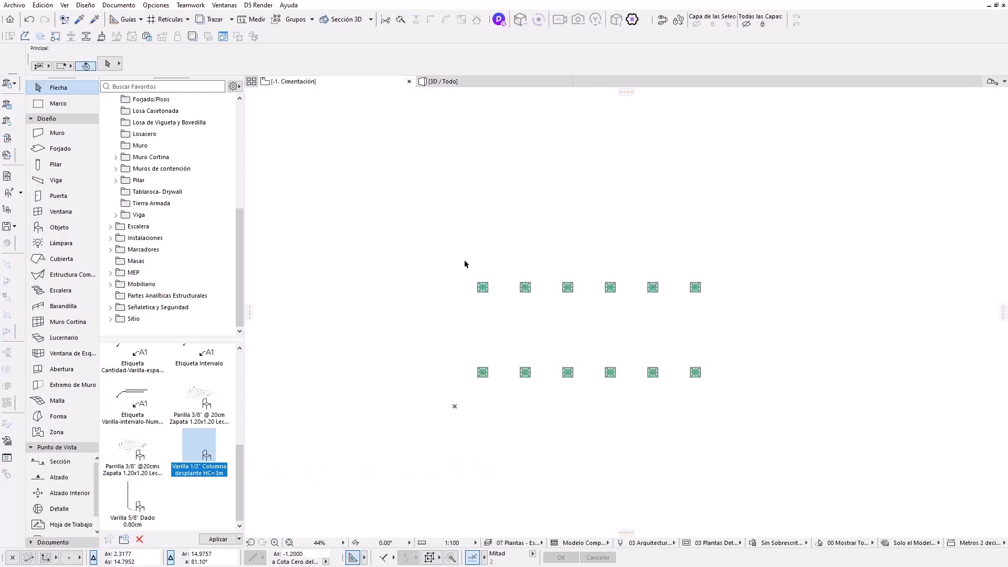
scroll(465, 264, up, 4)
scroll(512, 270, up, 7)
Step: Switch the plan view to the 0. Planta Baja story
right_click(366, 85)
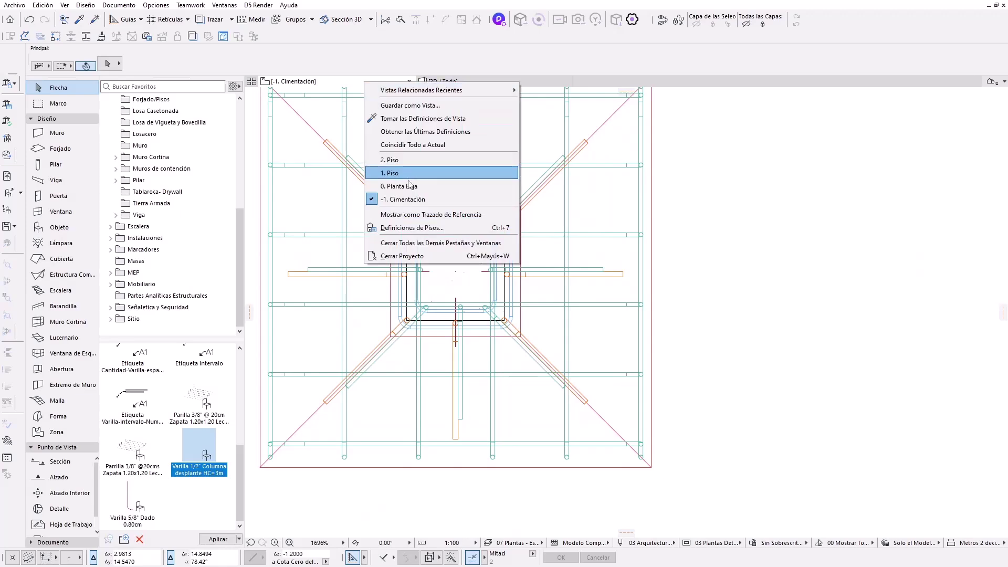
click(392, 174)
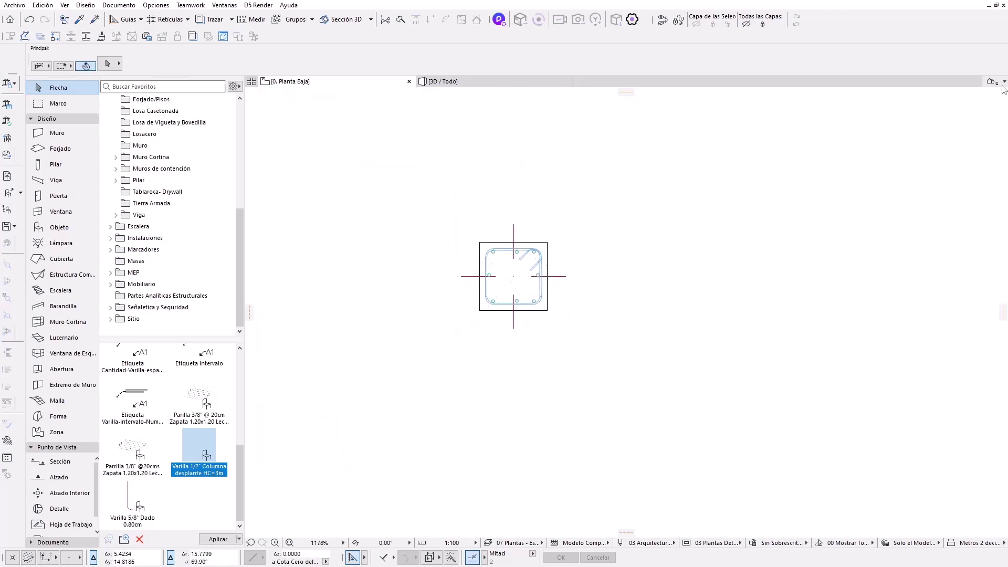
scroll(925, 315, down, 3)
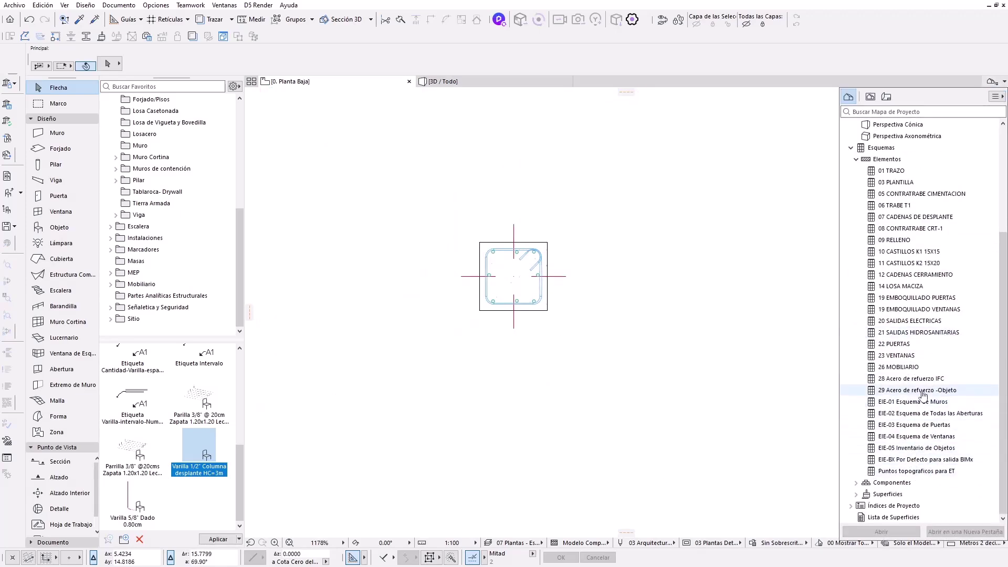
Step: Open the 29 Acero de refuerzo -Objeto schedule and scroll down to its kg totals
double_click(924, 392)
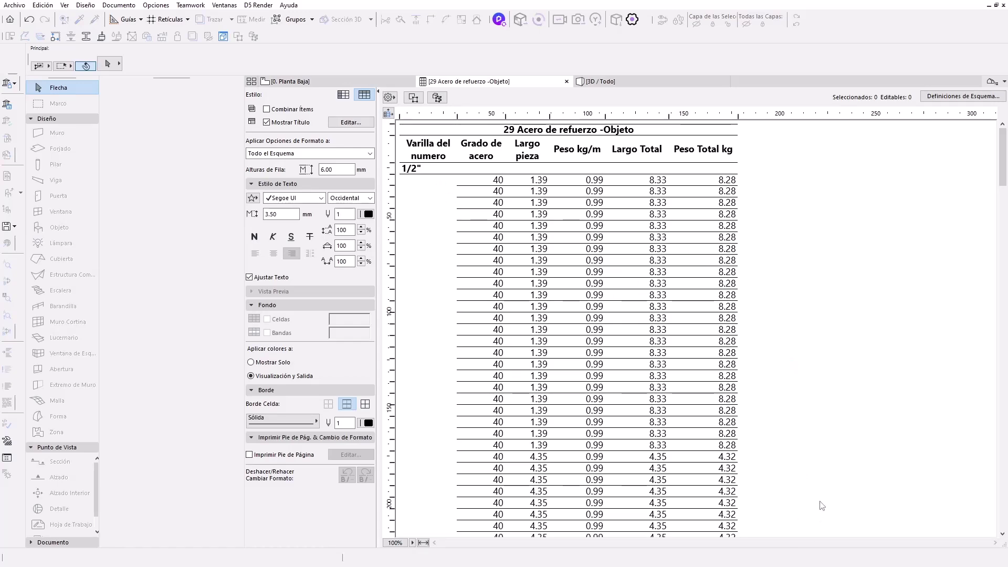
scroll(844, 331, down, 5)
scroll(837, 355, down, 10)
scroll(833, 355, down, 5)
scroll(832, 357, down, 5)
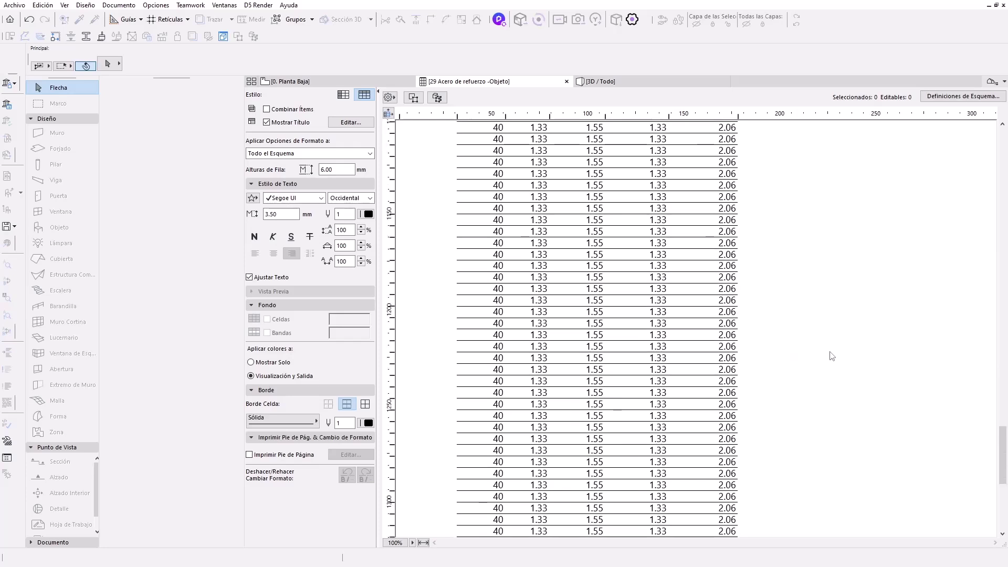
scroll(832, 356, down, 5)
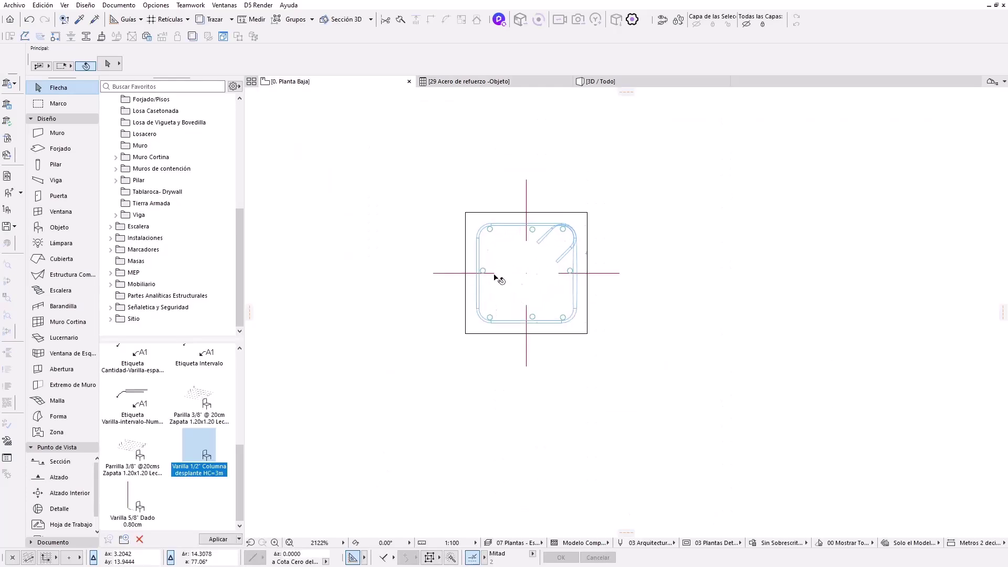
Step: Label the column's 1/2" bar with the rebar quantity label favorite and move it near the column
double_click(133, 403)
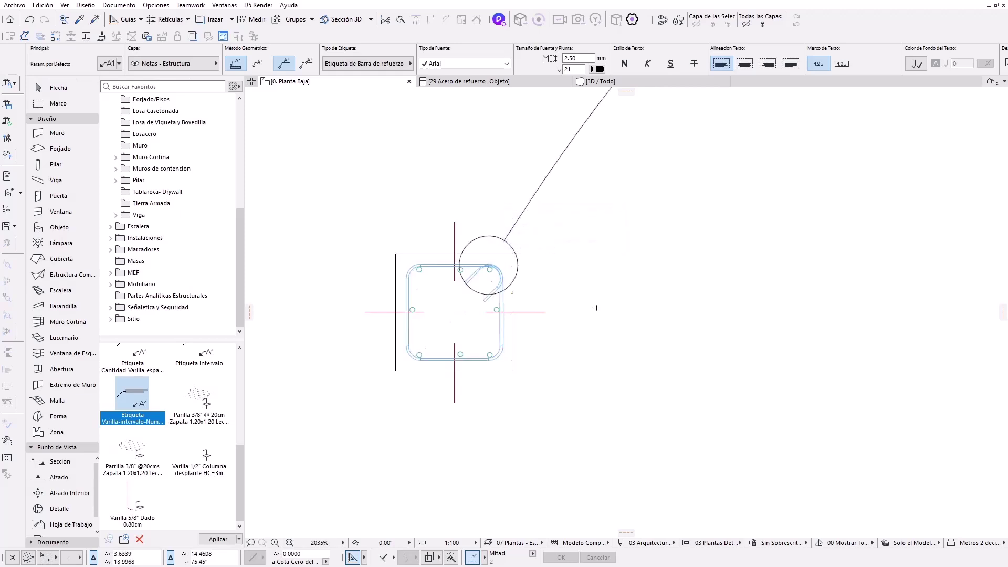
scroll(597, 308, down, 5)
scroll(597, 308, down, 2)
middle_drag(860, 356, 595, 368)
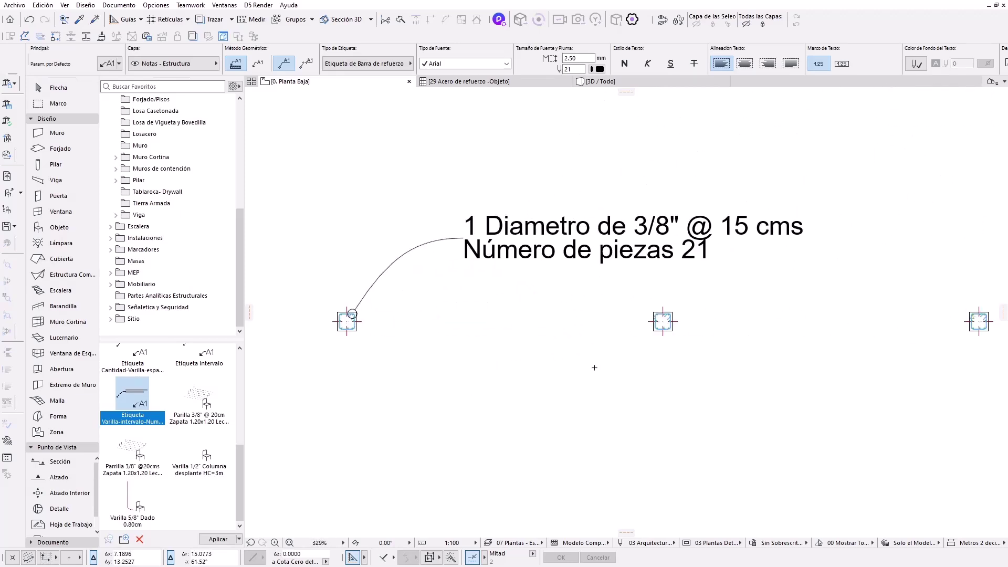
scroll(235, 387, up, 1)
scroll(224, 392, up, 3)
click(205, 461)
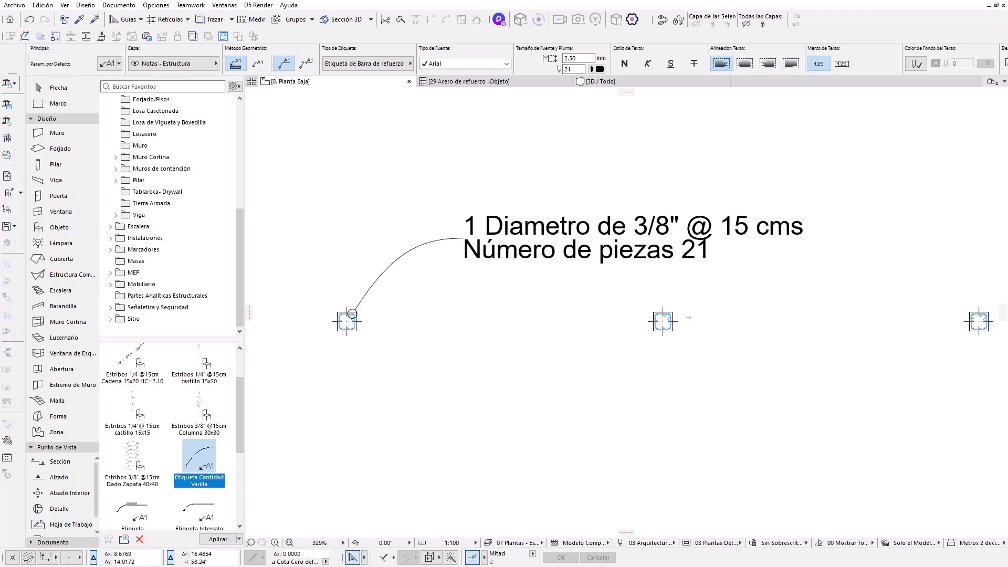
scroll(680, 318, up, 6)
scroll(625, 333, down, 4)
scroll(625, 333, down, 2)
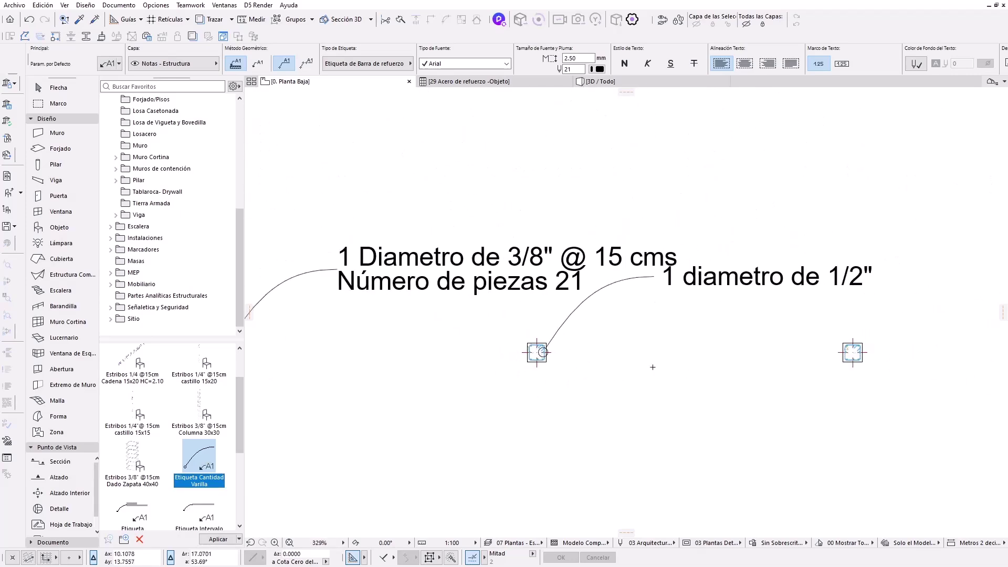
shift+click(655, 278)
drag(655, 278, 576, 319)
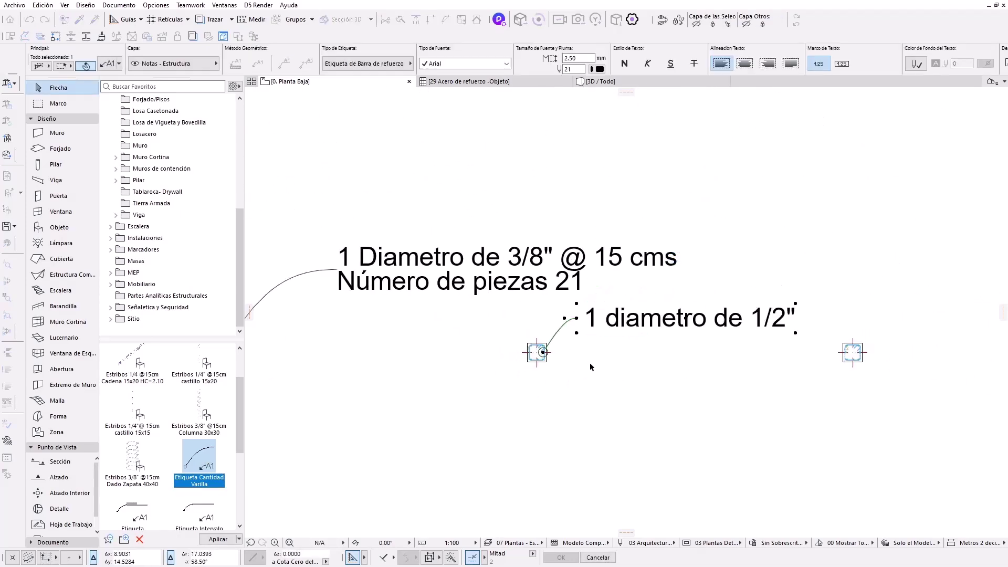
key(Escape)
Step: Set the plan's drawing scale to 1:10
click(451, 543)
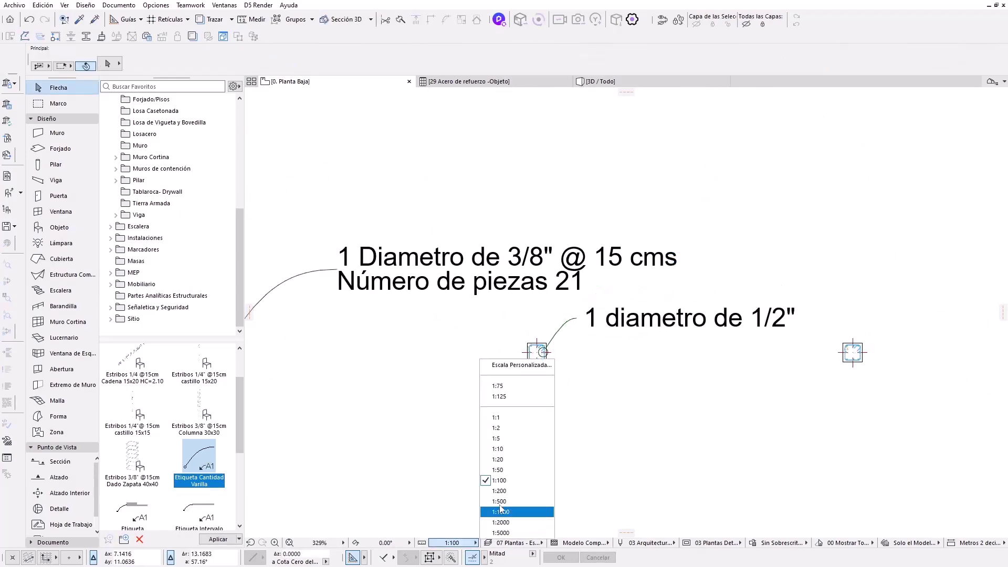
click(512, 470)
scroll(557, 356, up, 2)
scroll(487, 380, up, 1)
scroll(430, 382, up, 1)
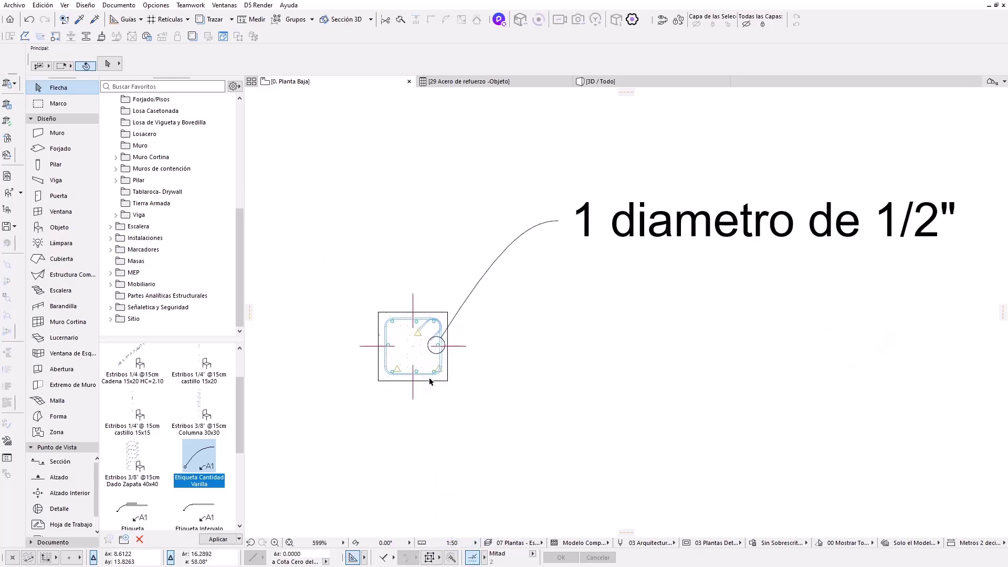
click(452, 543)
click(511, 447)
scroll(500, 421, down, 5)
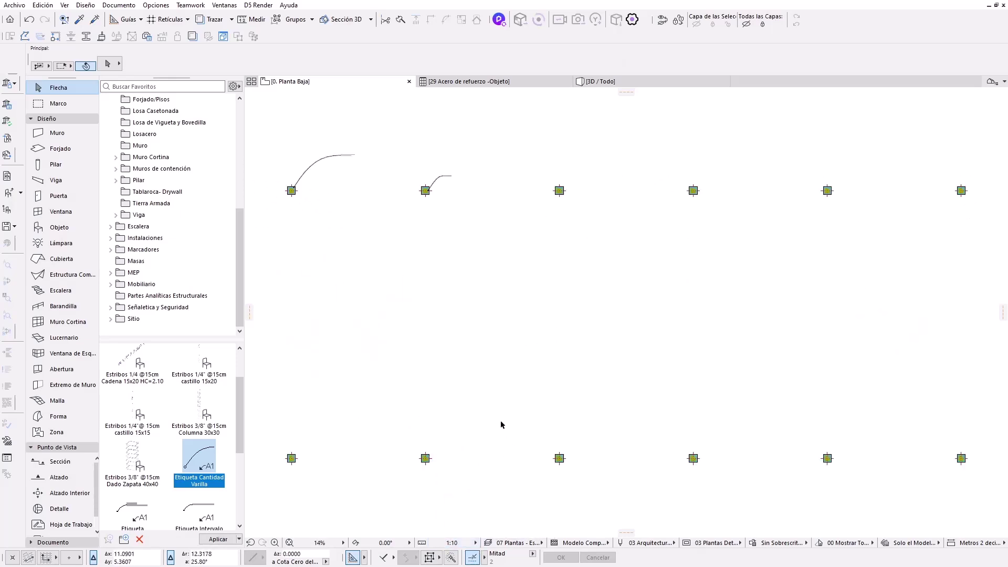
scroll(442, 200, up, 2)
scroll(442, 201, up, 2)
Step: Reshape the 1/2" bar label's leader so its text sits close to the column
click(660, 153)
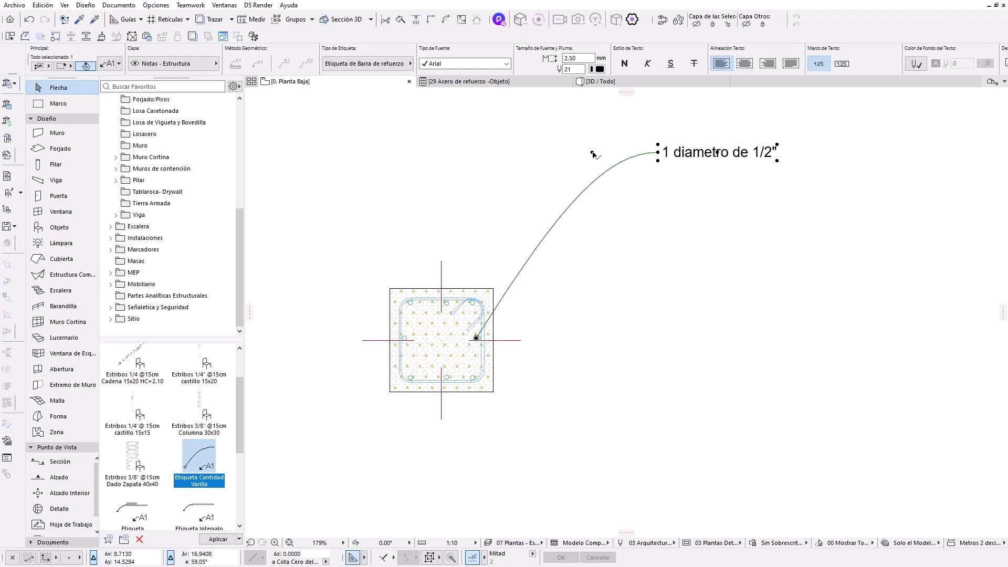
click(594, 154)
click(594, 257)
click(658, 256)
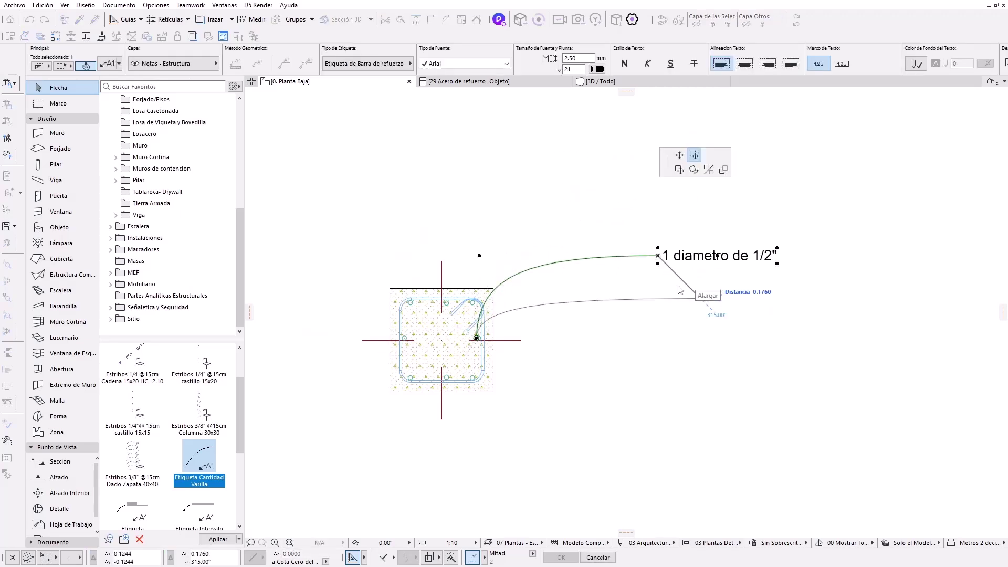
click(524, 260)
click(541, 316)
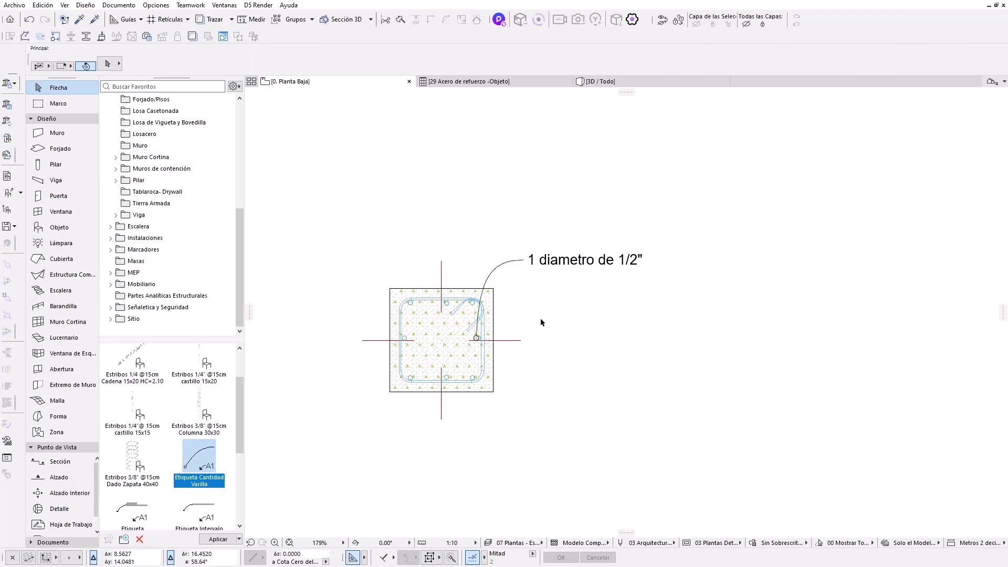
click(539, 262)
scroll(500, 349, up, 1)
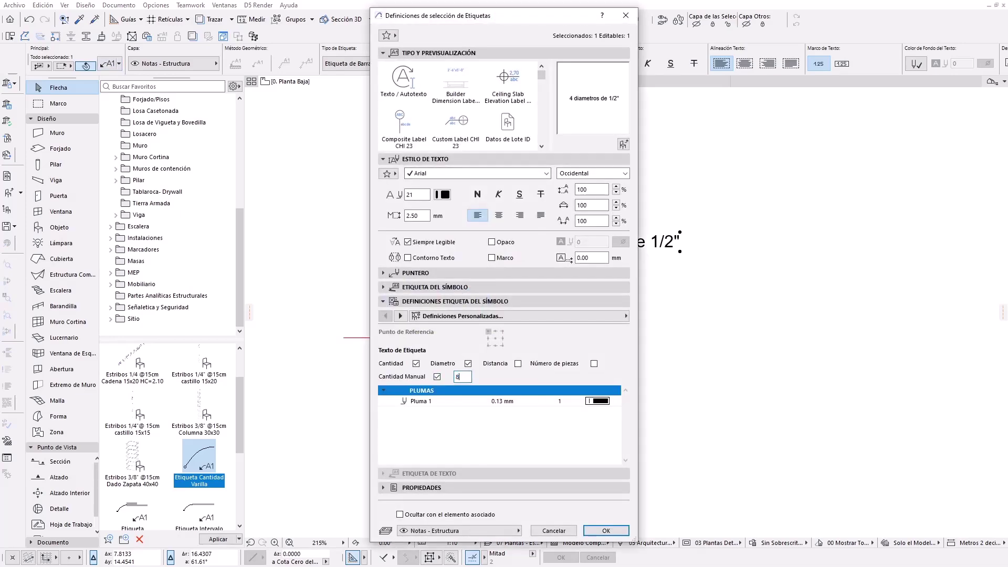
Step: Apply manual quantity 8 so the bar label reads "8 diametros de 1/2""
click(601, 535)
click(626, 359)
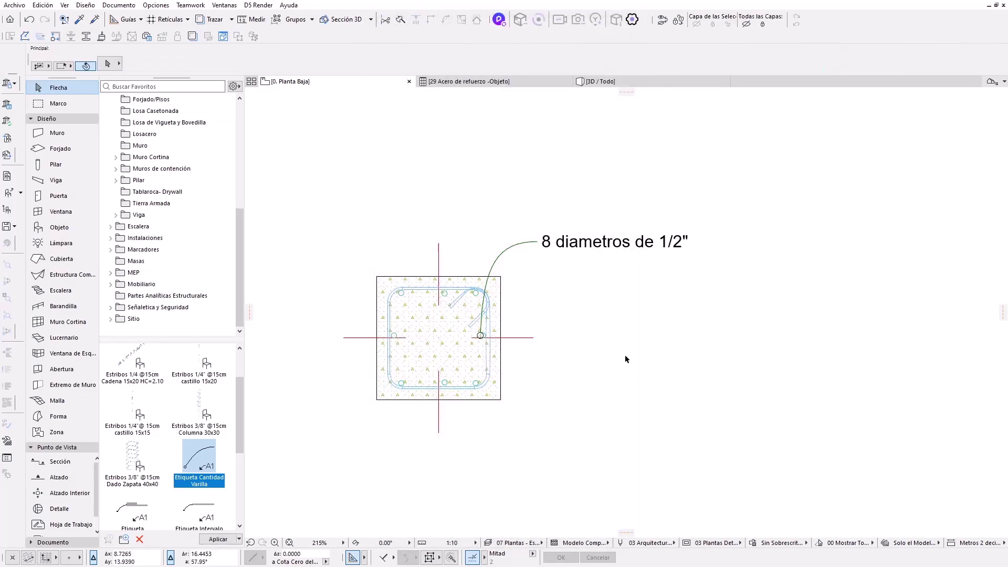
scroll(157, 473, down, 1)
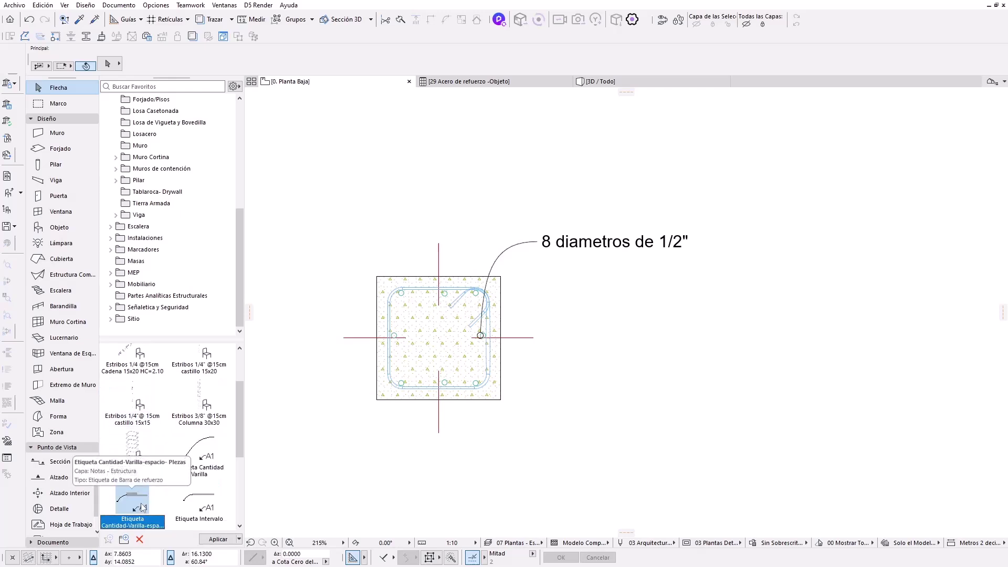
Step: Add a "1 Diametro de 3/8" @ 15 cms" stirrup label above the column with a curved leader
click(209, 466)
double_click(210, 466)
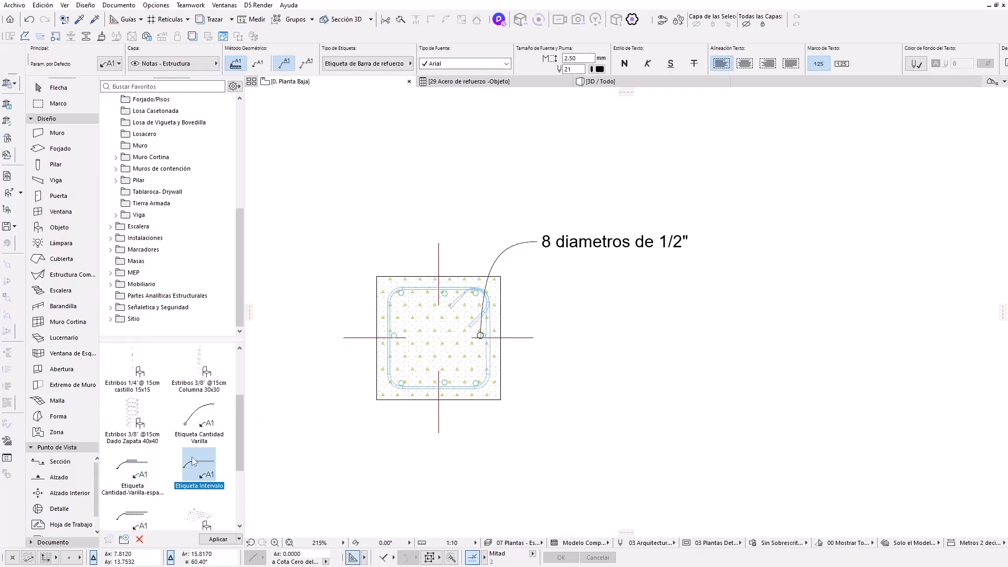
click(403, 289)
click(479, 237)
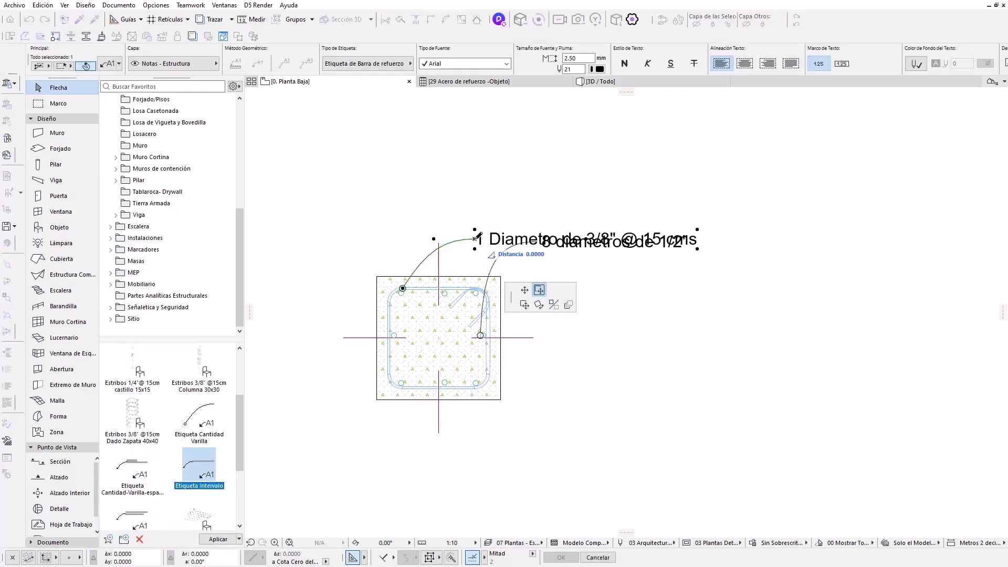
drag(479, 237, 458, 199)
click(458, 204)
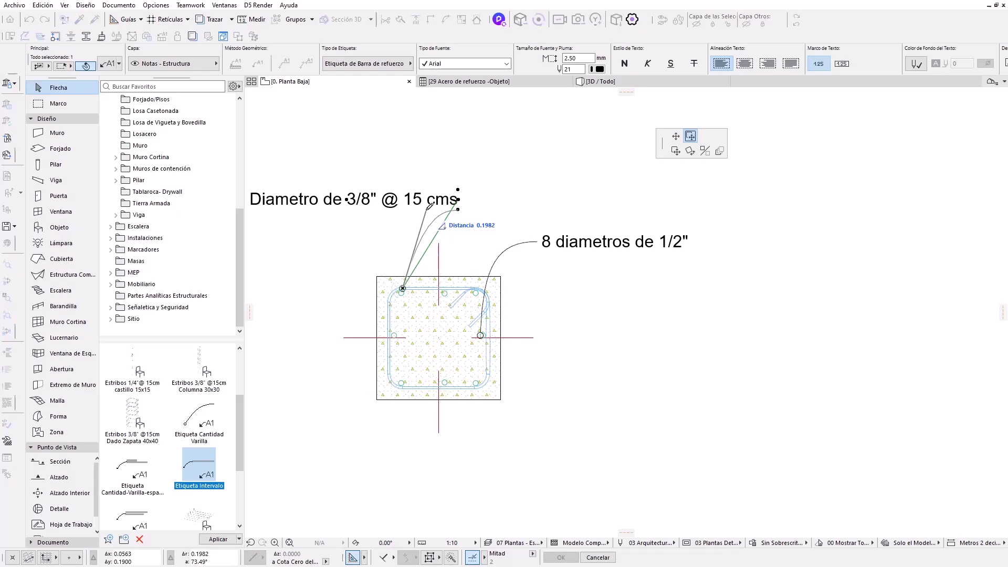
click(458, 210)
click(415, 185)
scroll(585, 307, down, 1)
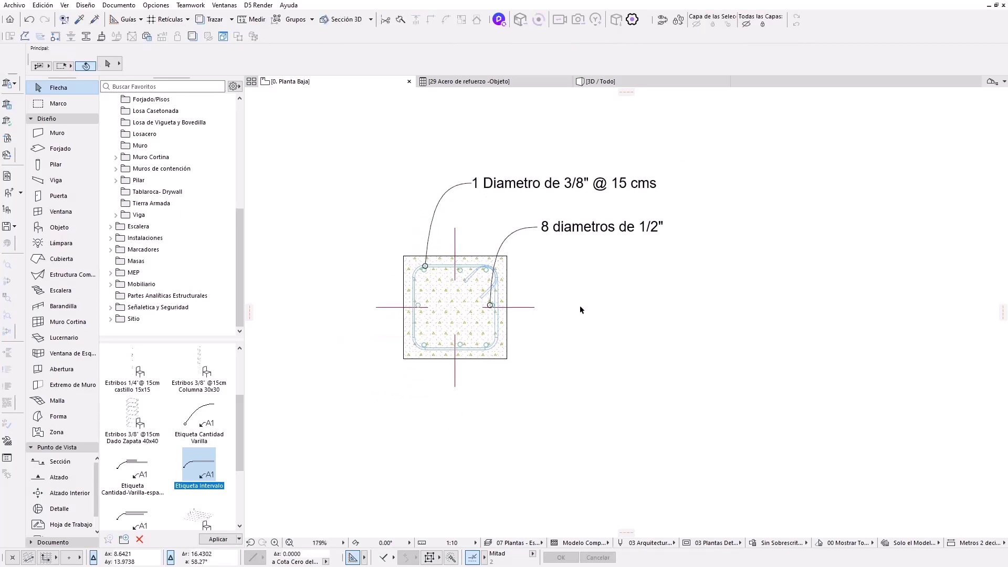